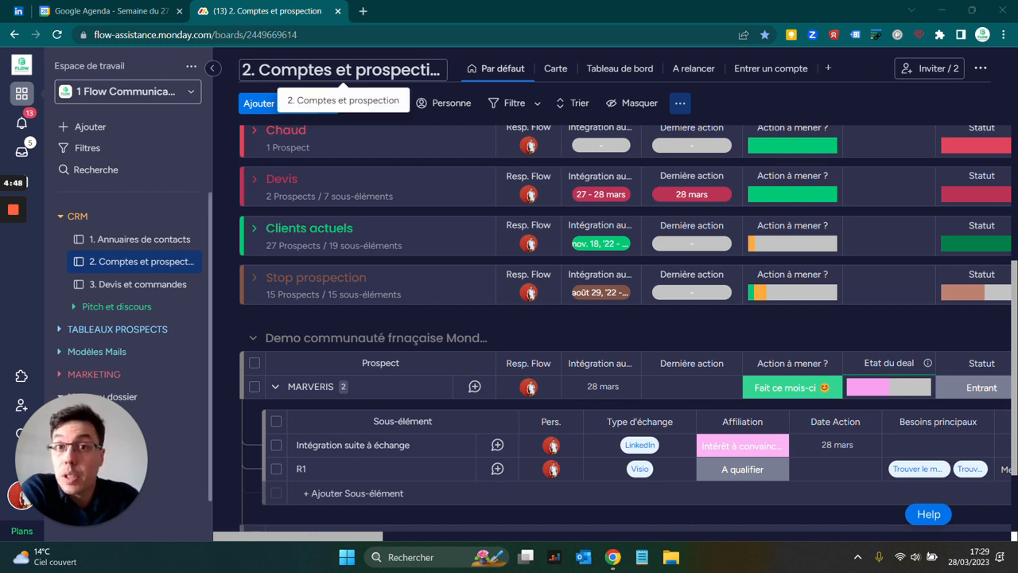
Step: Set the Affiliation of MARVERIS's R1 sub-item to "En réflexion"
left_click(276, 387)
left_click(276, 387)
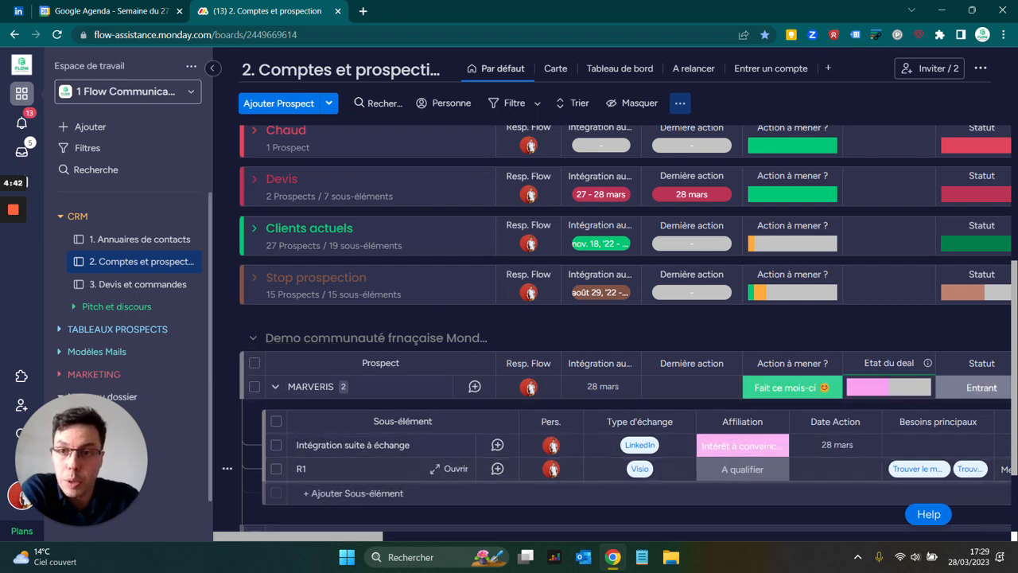
scroll(401, 412, "down", 1)
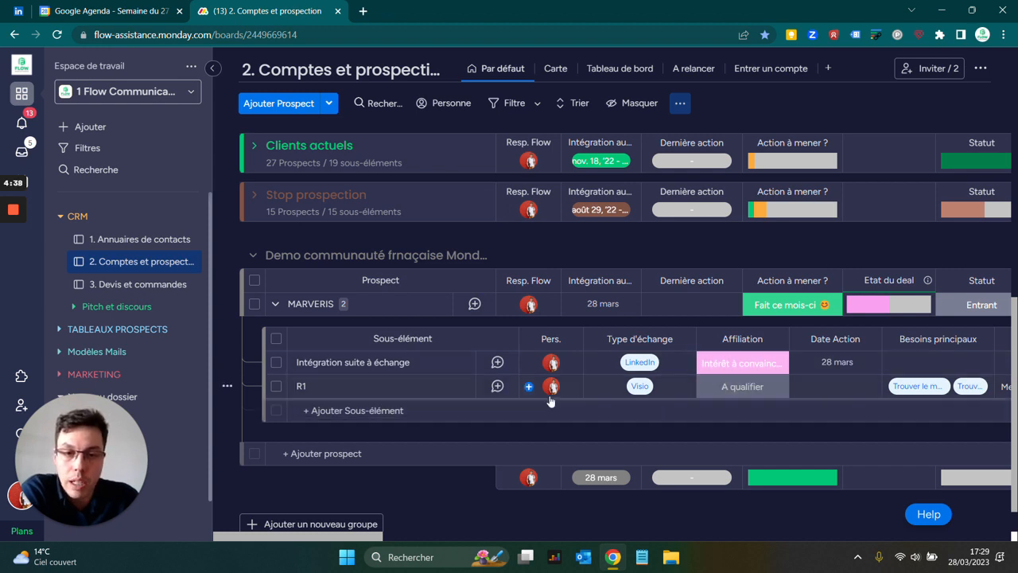
left_click(752, 397)
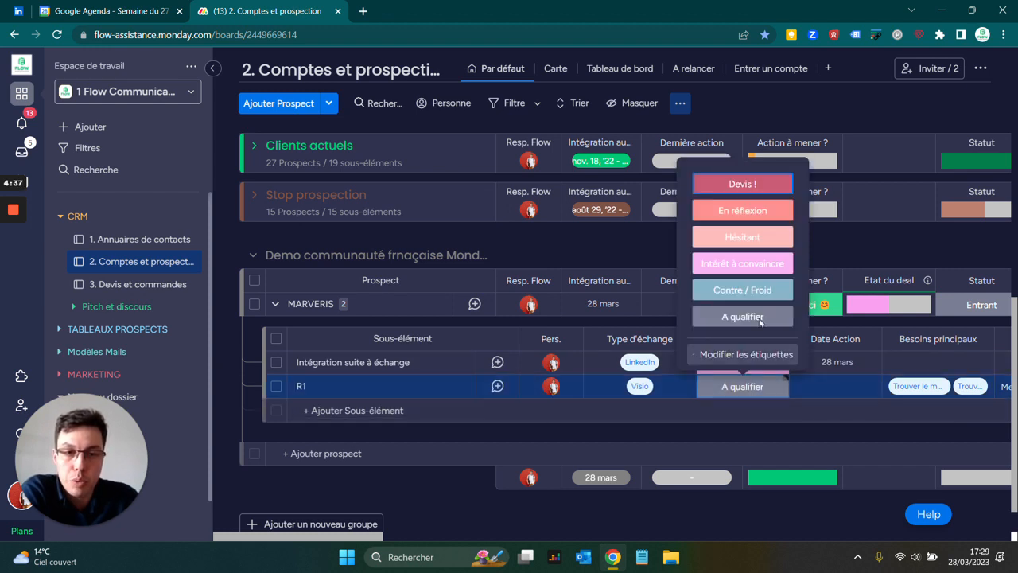
left_click(742, 210)
Step: Set the R1 sub-item's Date Action to 28 mars
scroll(625, 395, "right", 3)
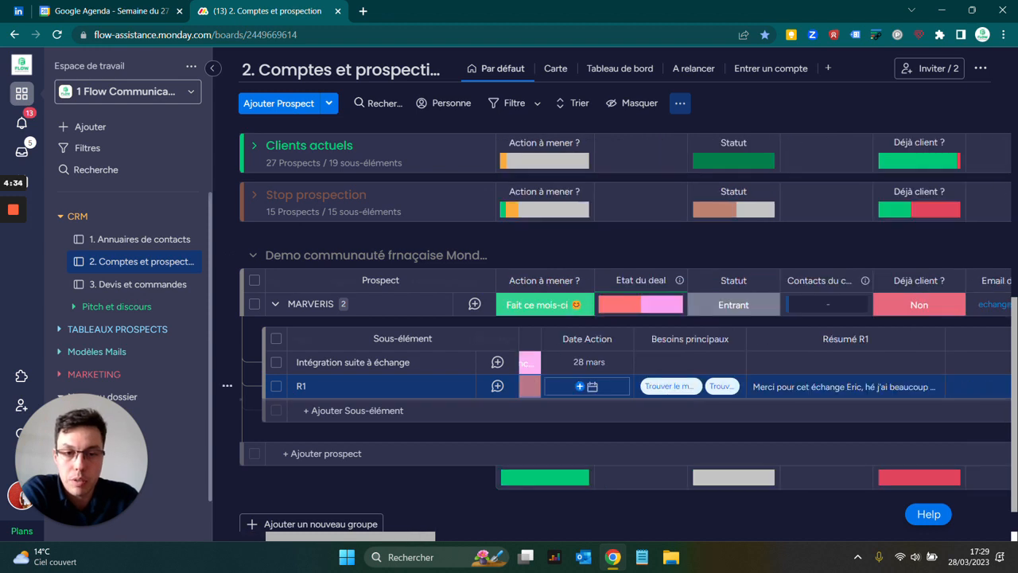
left_click(589, 385)
left_click(601, 328)
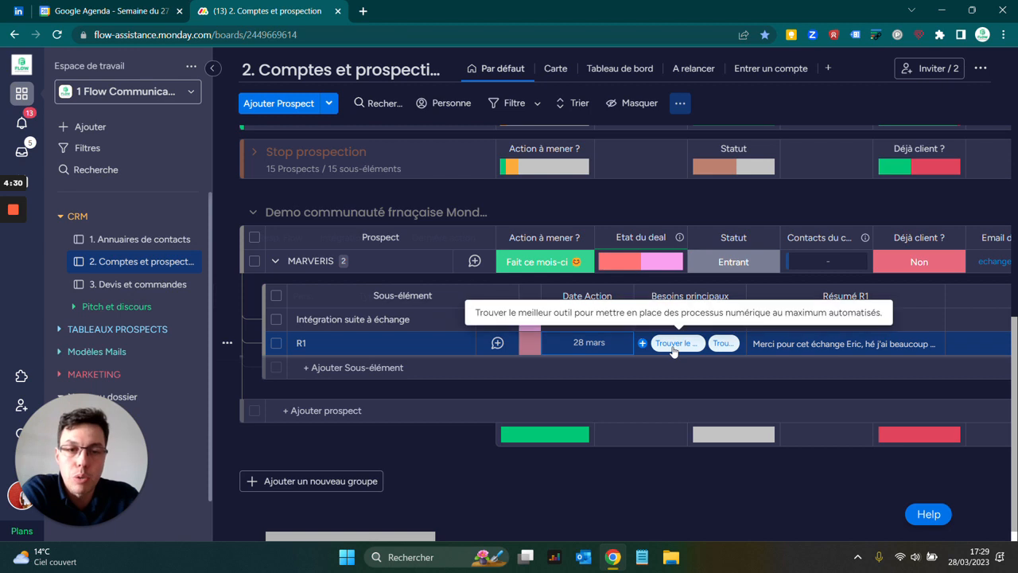
Step: Remove the "Trouver la bonne organisation..." label from the R1 sub-item's Besoins principaux
left_click(715, 349)
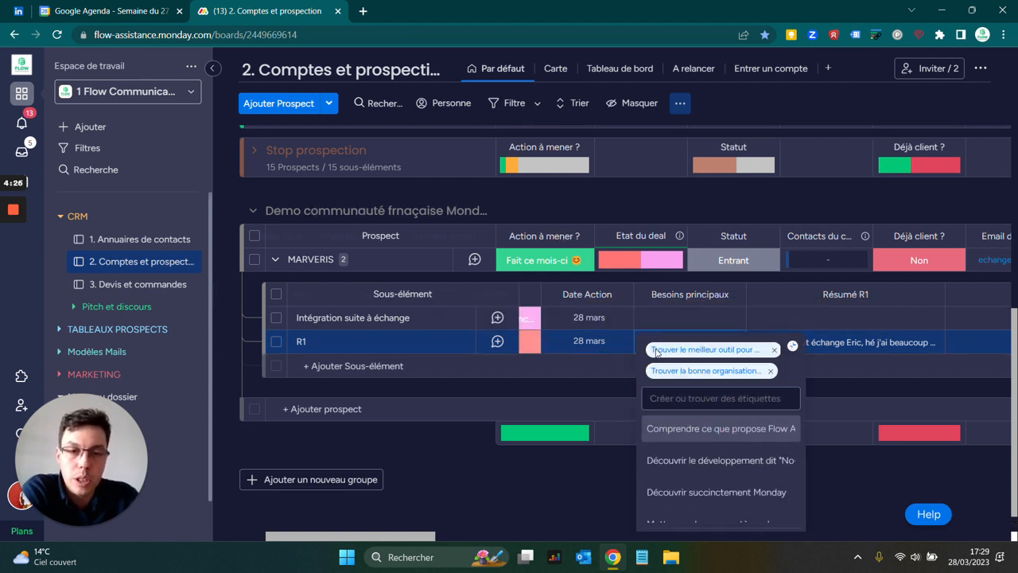
left_click(831, 371)
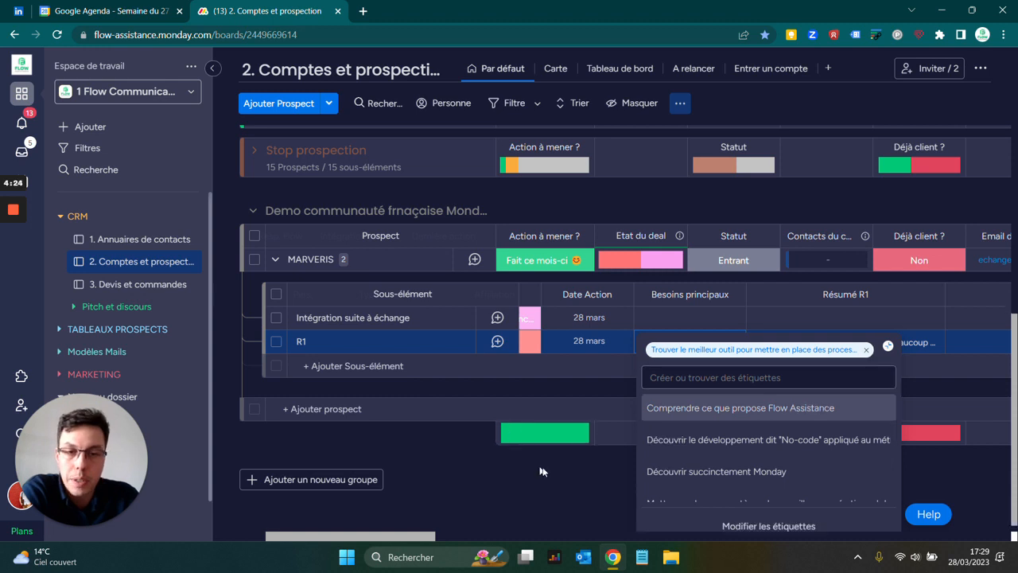
left_click(541, 472)
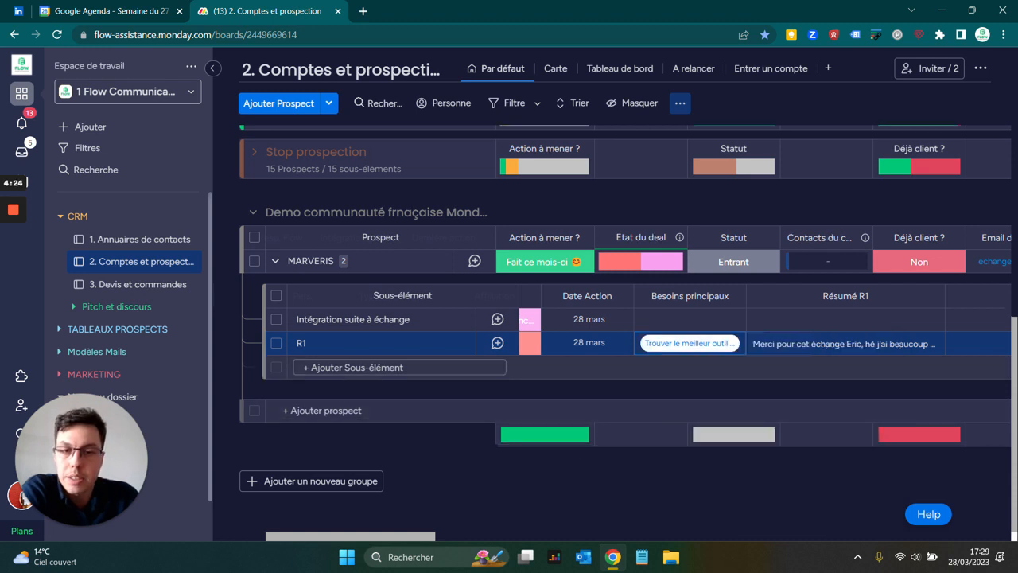
left_click(700, 351)
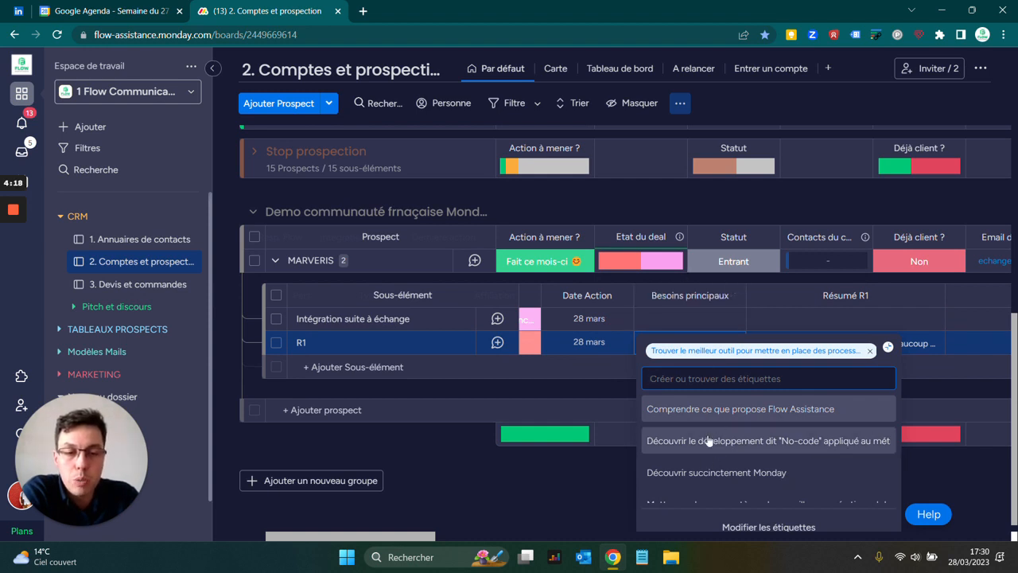
left_click(610, 468)
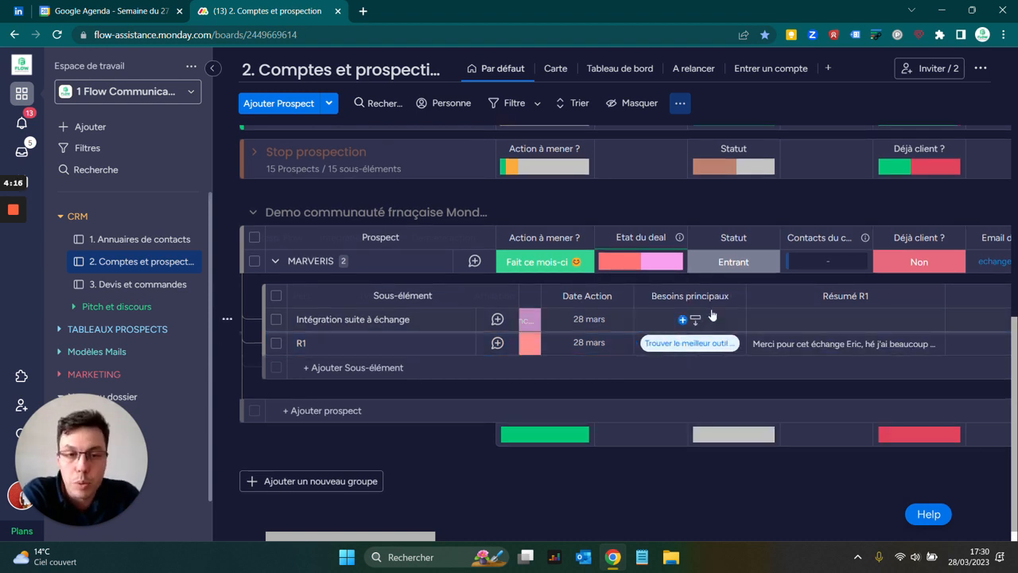
Step: Open the R1 sub-item's Résumé R1 text, read it in full and close it
scroll(690, 332, "right", 2)
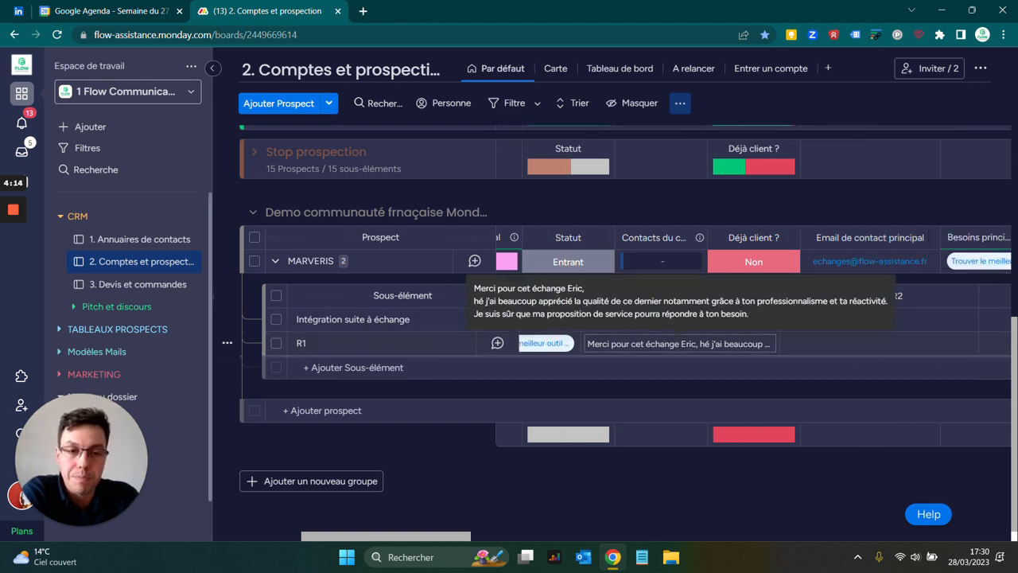
left_click(691, 343)
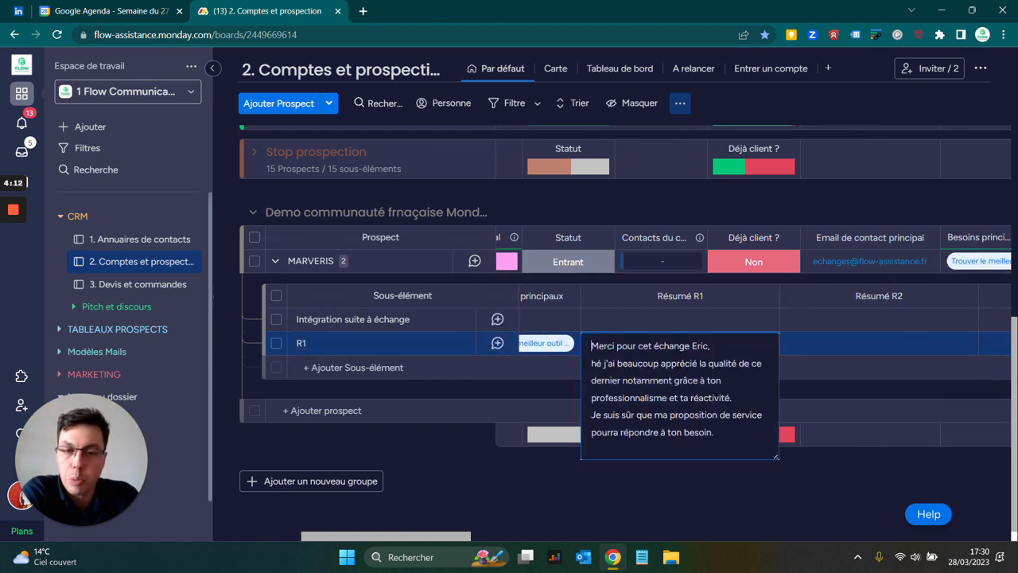
left_click(520, 466)
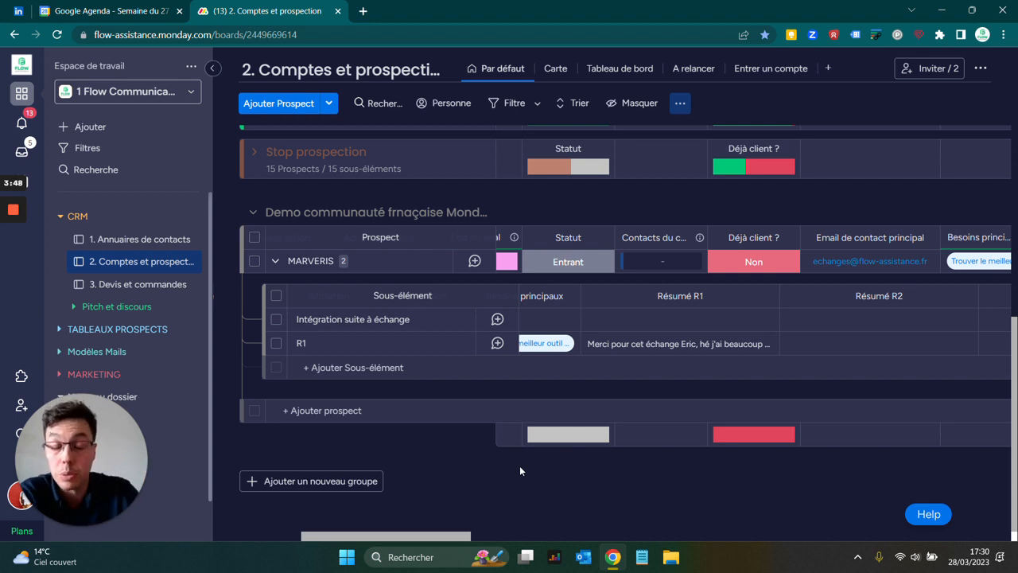
Step: Display the summary of the sub-items' Besoins principaux column on the parent prospect item
left_click(569, 296)
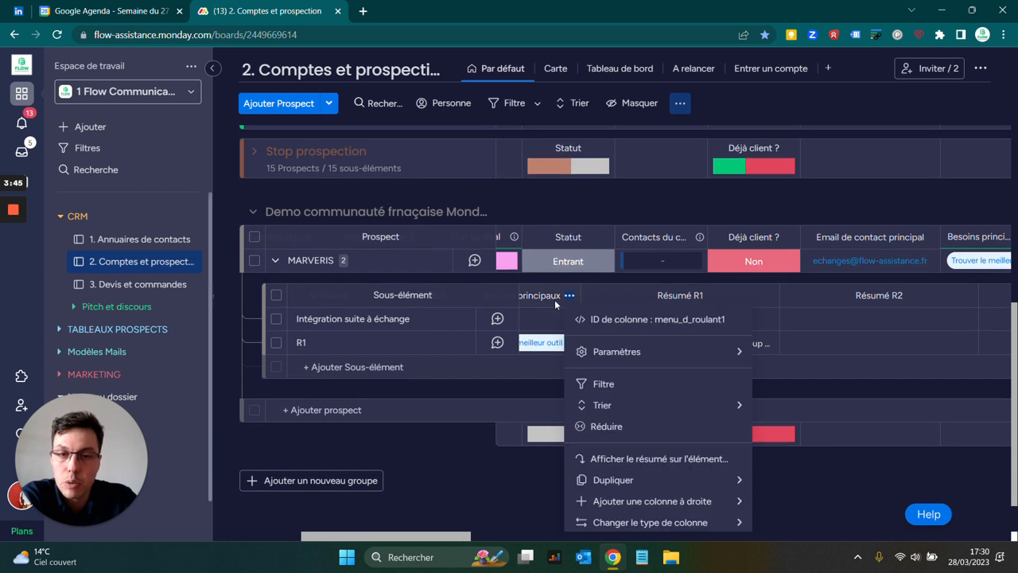
left_click(672, 459)
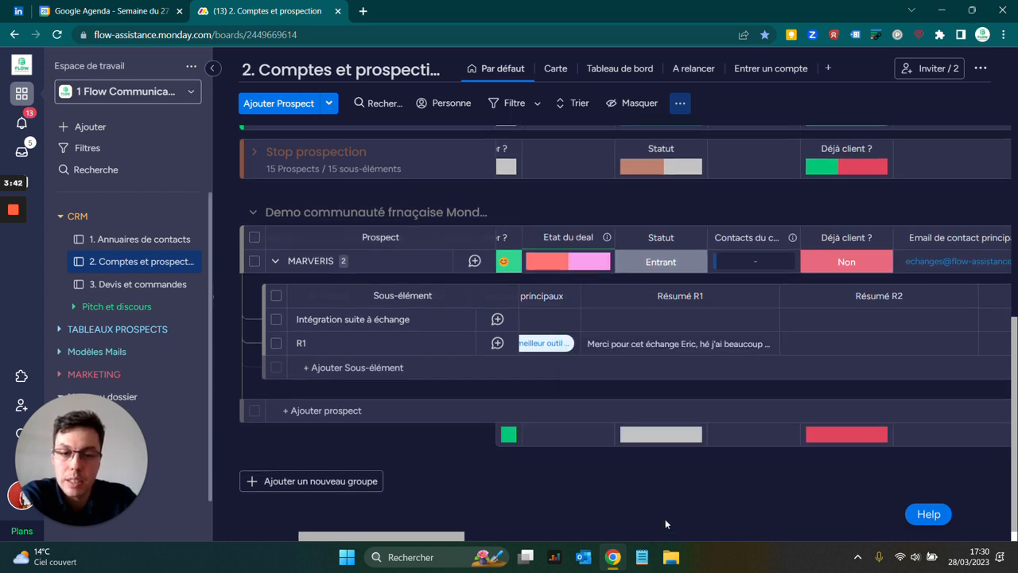
left_click_drag(468, 532, 383, 531)
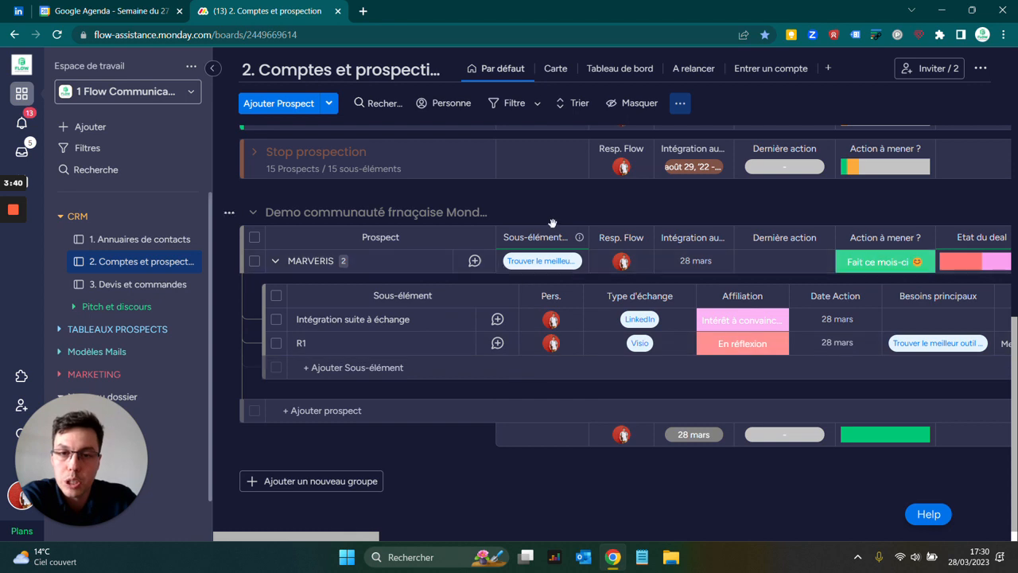
Step: Delete the newly added Sous-éléments Besoins principaux column from the prospect items
left_click(578, 237)
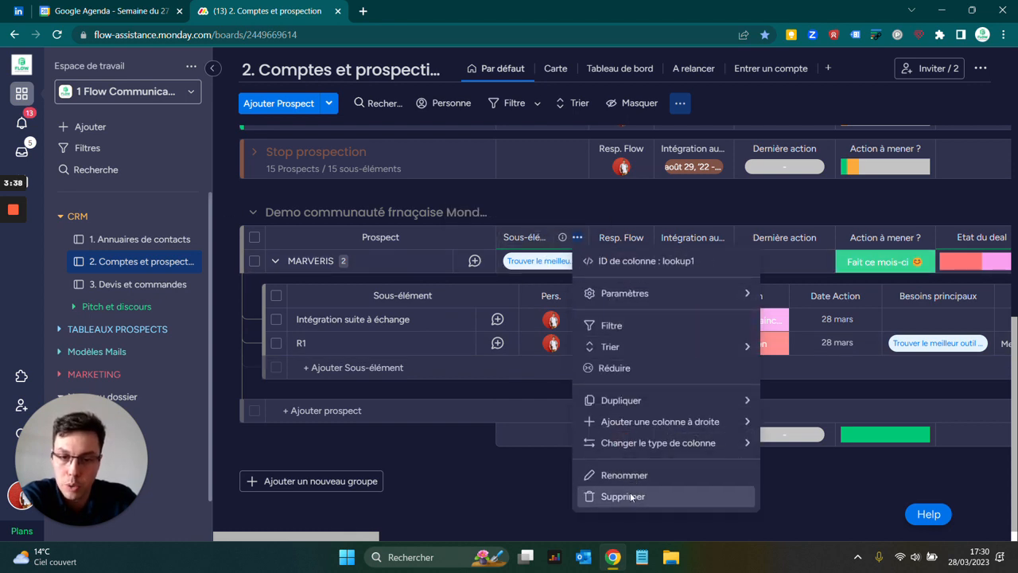
left_click(631, 495)
left_click(658, 150)
Step: Examine the contact email, Besoins principaux, Résumé and Récap RDV columns in the MARVERIS row
left_click_drag(360, 532, 544, 528)
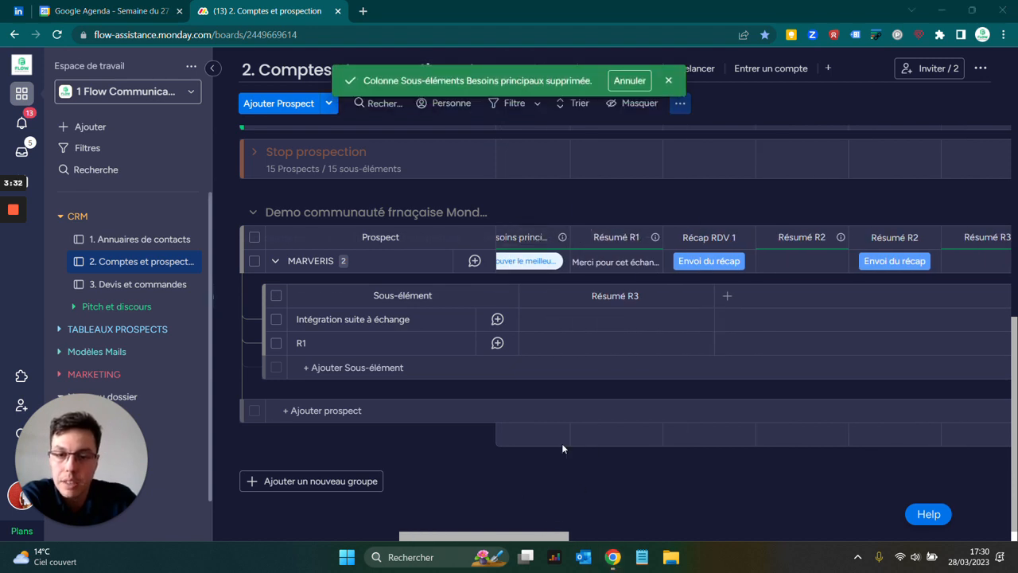
left_click(668, 81)
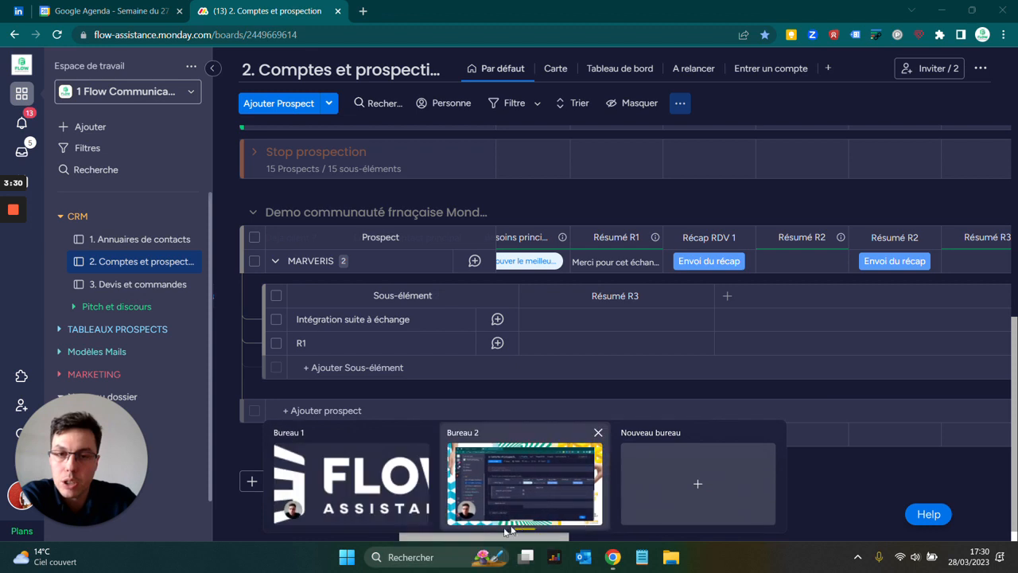
left_click_drag(487, 537, 447, 541)
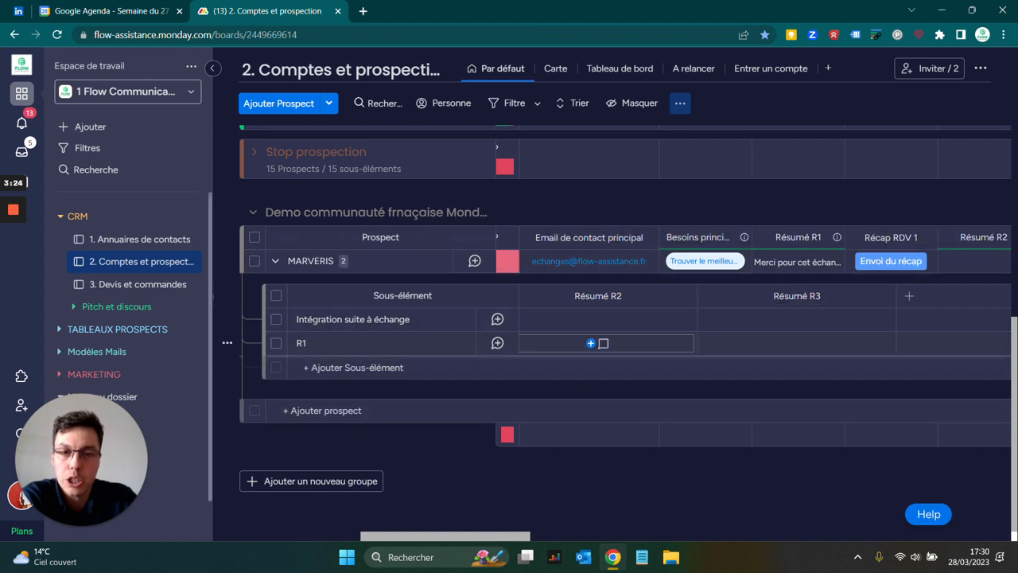
left_click_drag(449, 538, 489, 539)
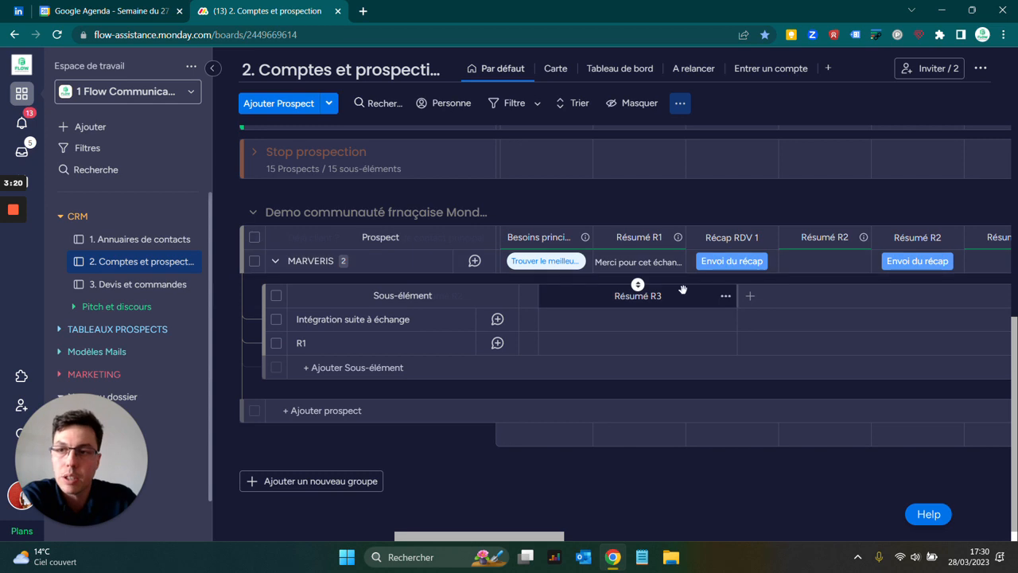
left_click(723, 262)
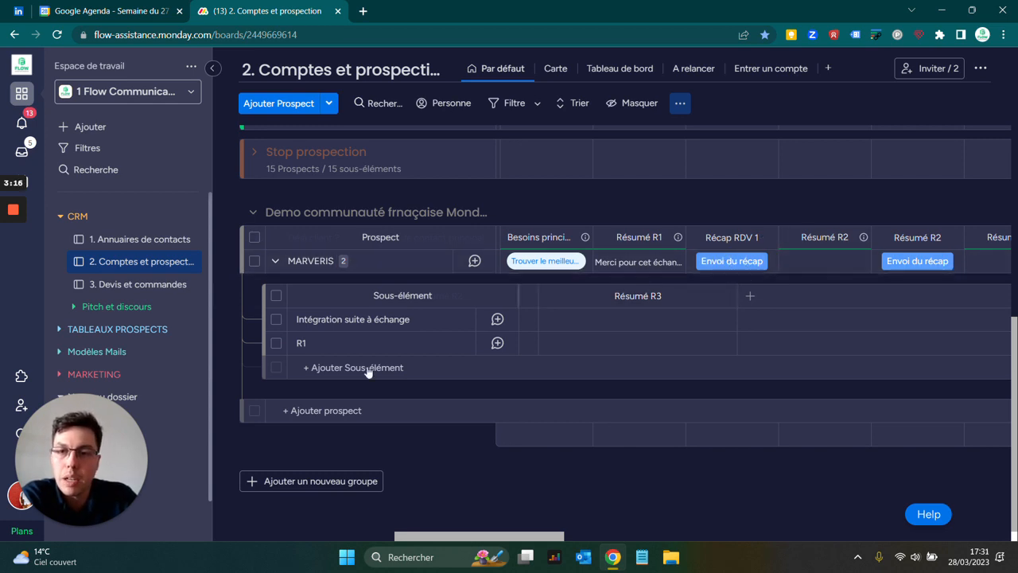
left_click_drag(488, 537, 433, 533)
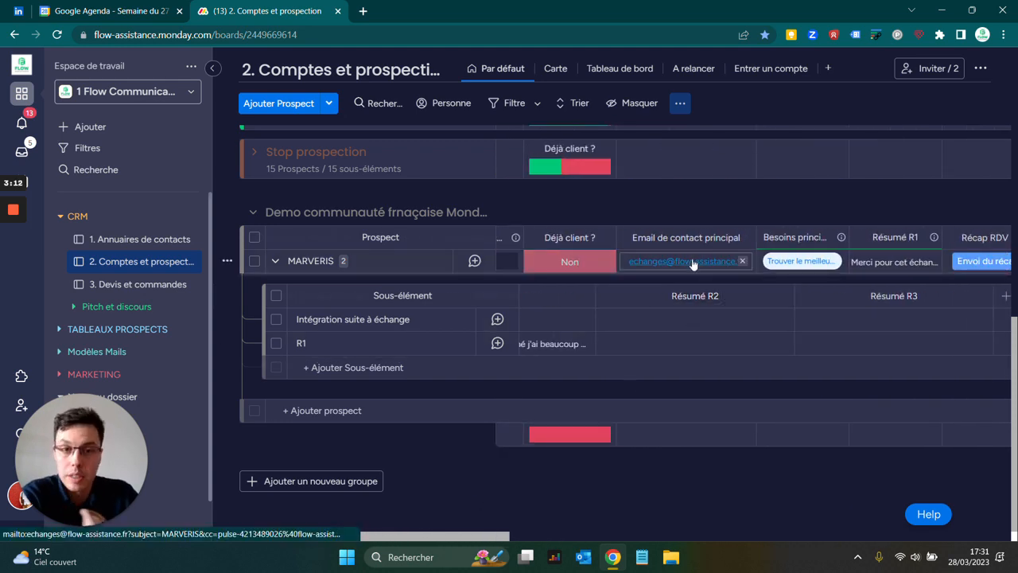
scroll(716, 262, "right", 5)
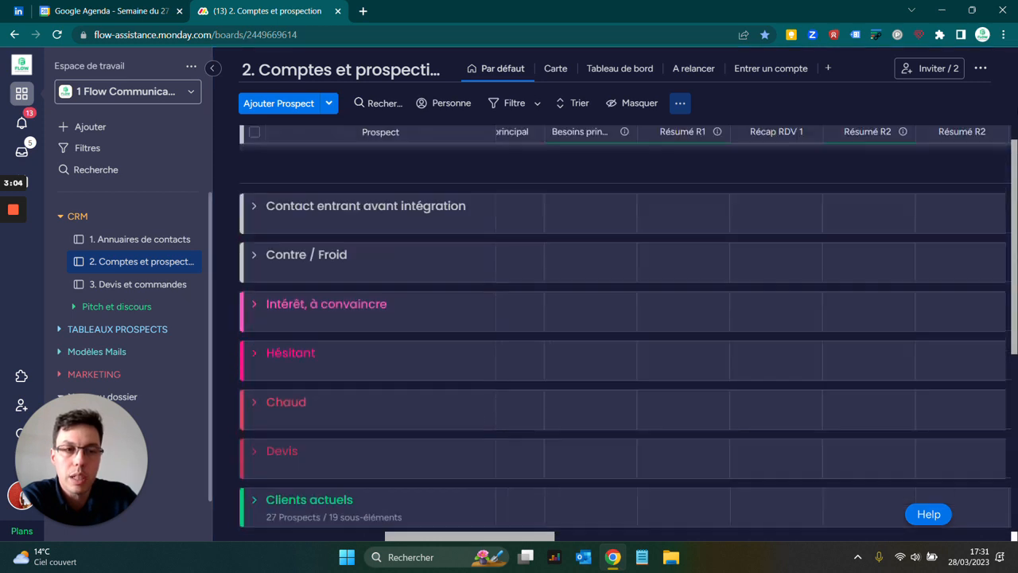
Step: Open the board's automations and look through the active meeting-recap email rules
left_click(915, 114)
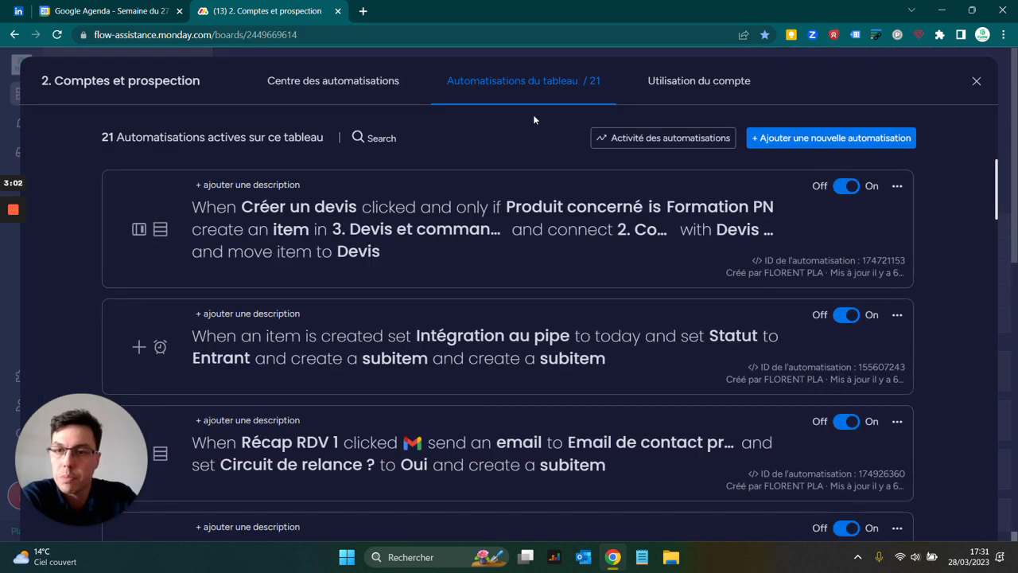
scroll(342, 262, "down", 3)
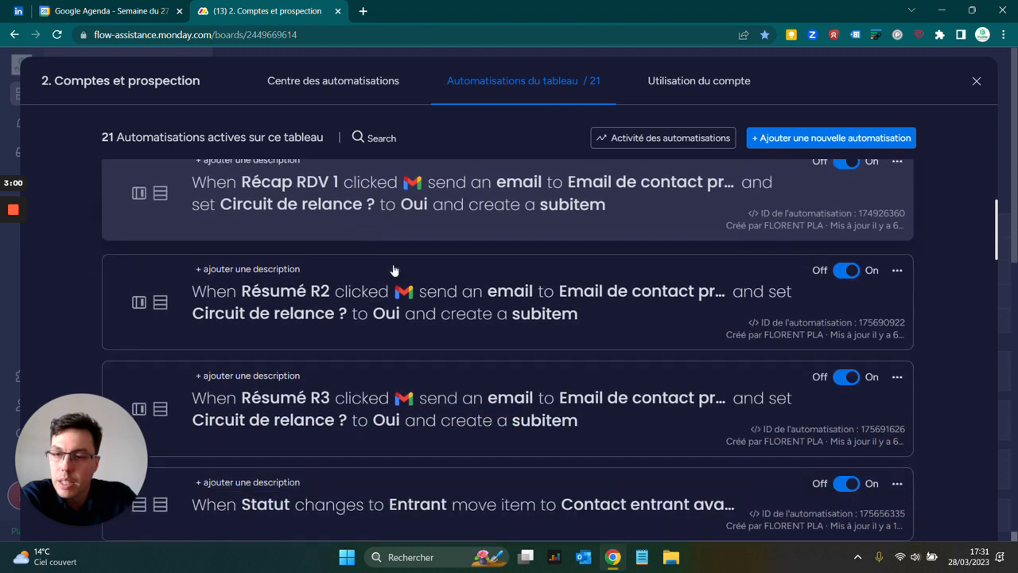
scroll(394, 271, "up", 3)
Step: Start a new board automation triggered when the Récap RDV 1 button is clicked
left_click(778, 140)
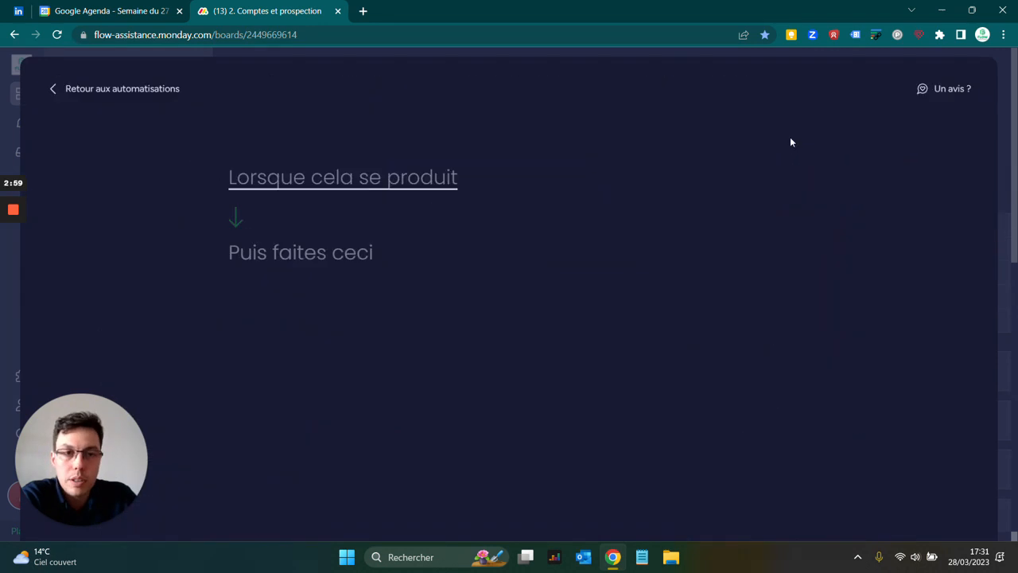
left_click(345, 180)
type("but")
left_click(288, 260)
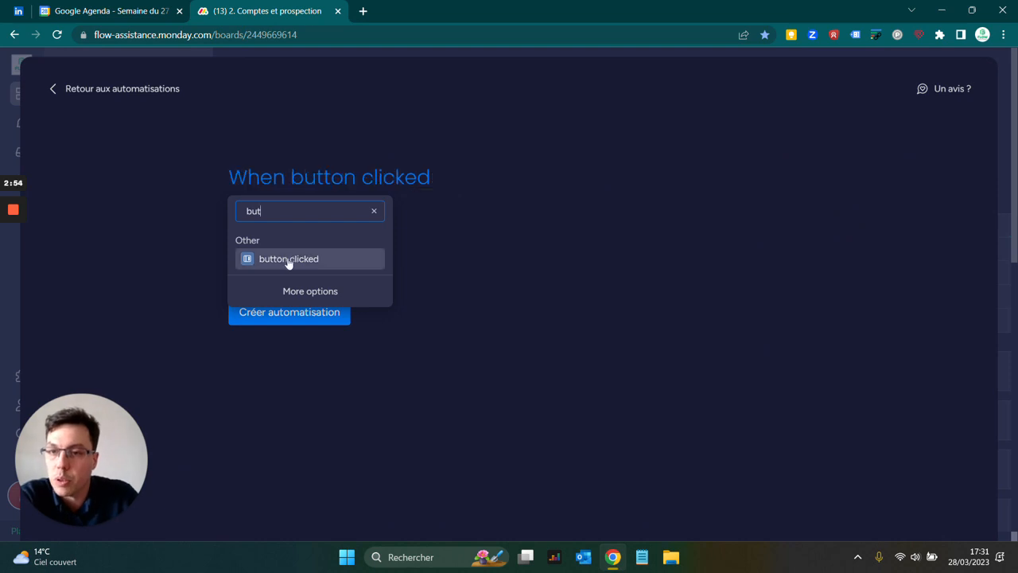
left_click(317, 186)
left_click(316, 185)
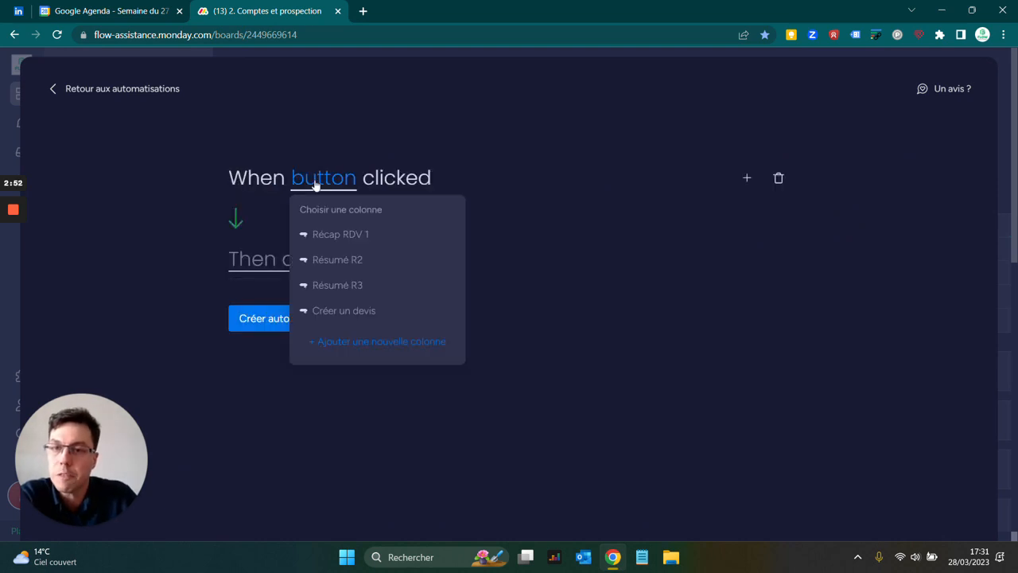
left_click(358, 234)
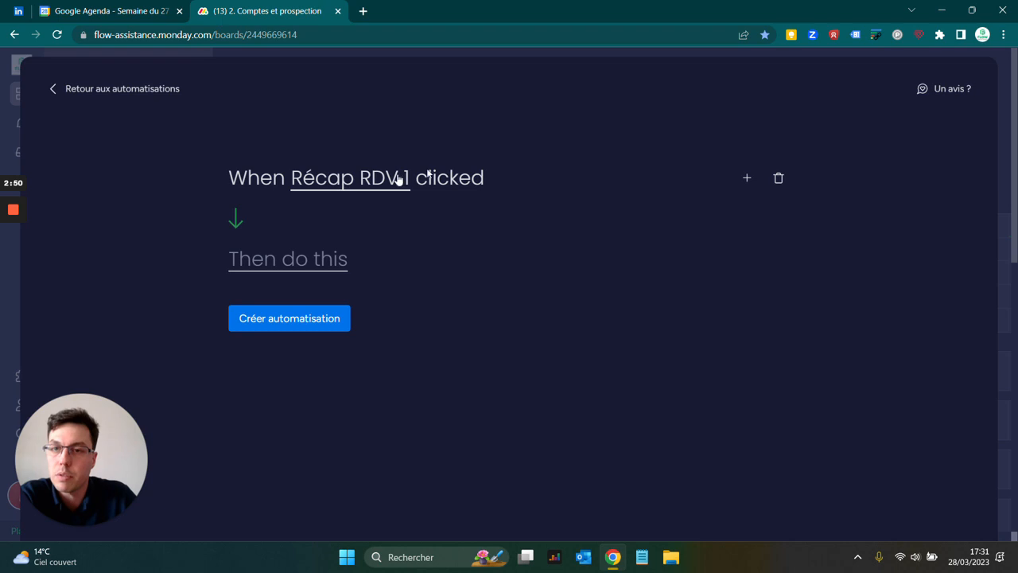
Step: Add a Gmail send-email action to the automation, using the first listed account
left_click(284, 264)
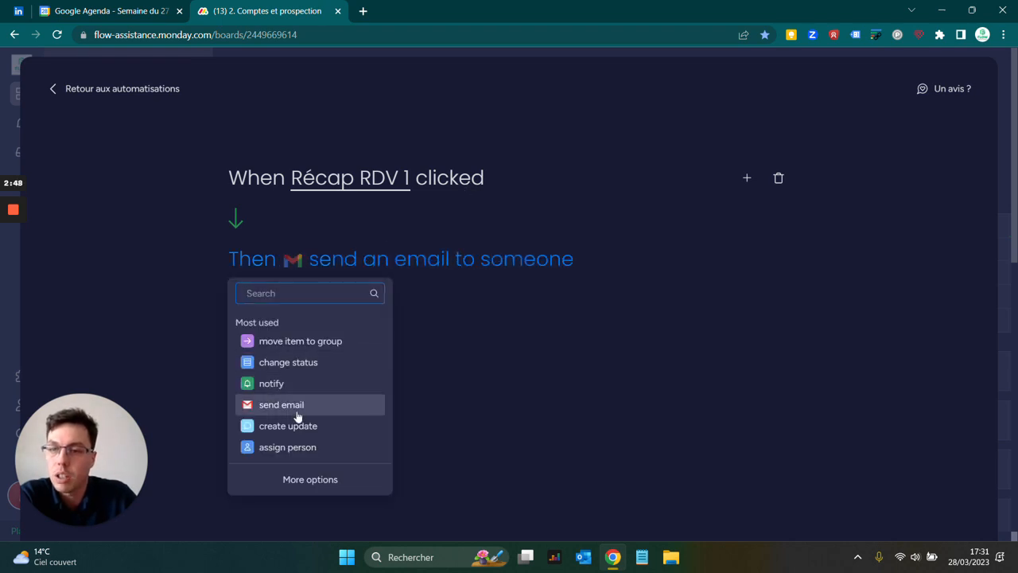
left_click(296, 403)
left_click(294, 261)
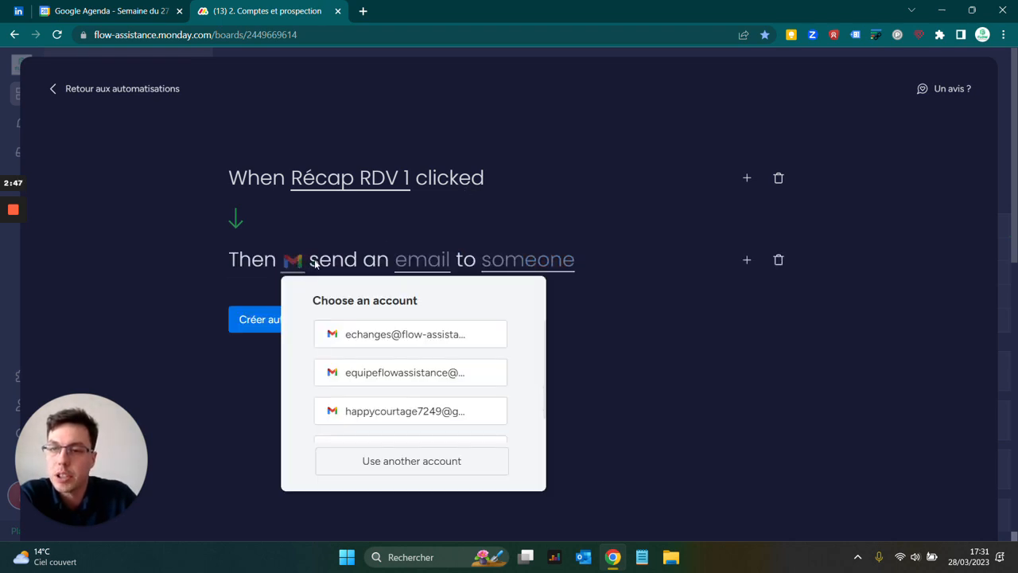
left_click(381, 335)
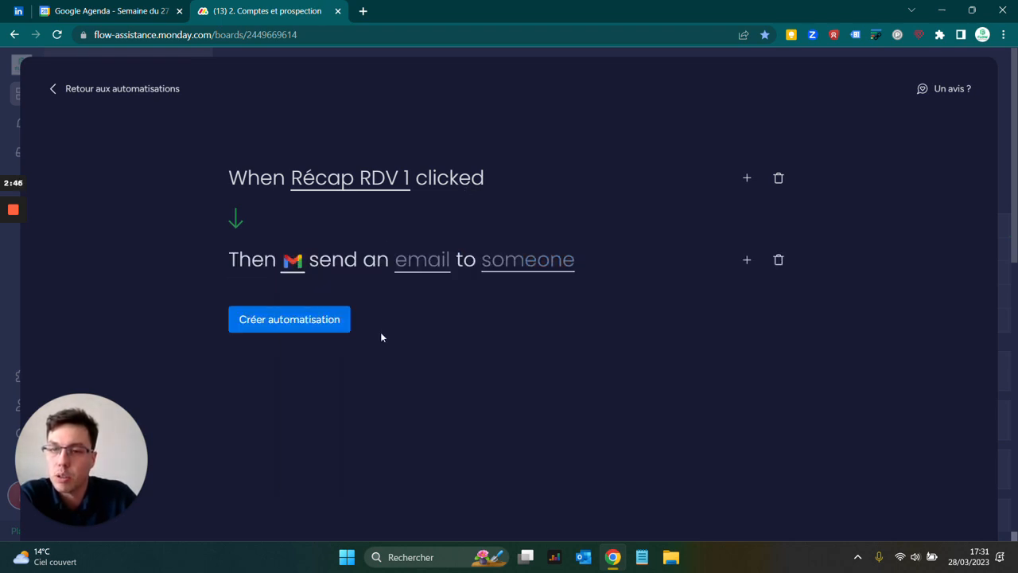
Step: Set the recipient of the automation's email action to the Email de contact principal column
left_click(414, 272)
left_click(525, 268)
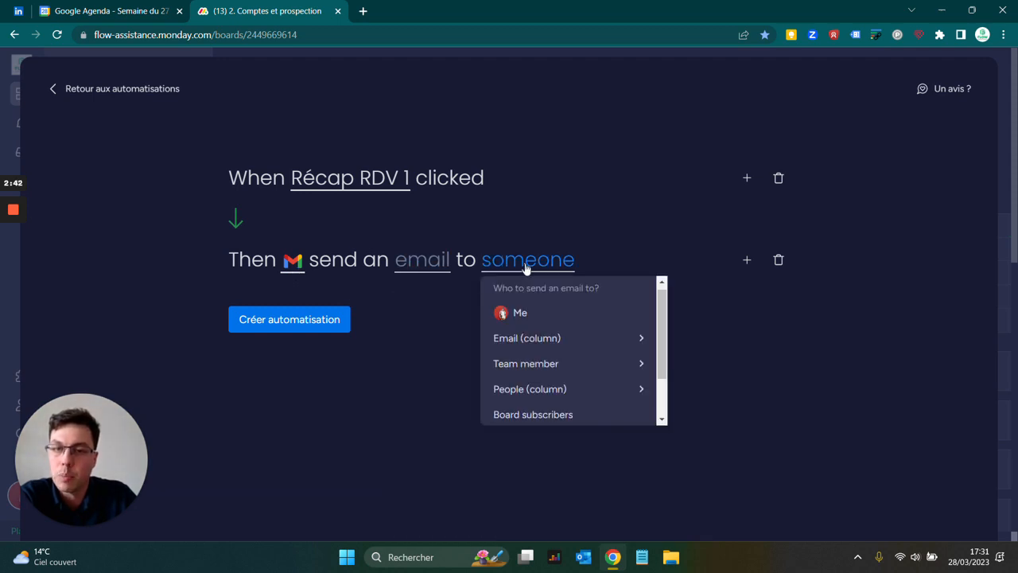
left_click(529, 337)
left_click(510, 265)
left_click(570, 267)
left_click(539, 338)
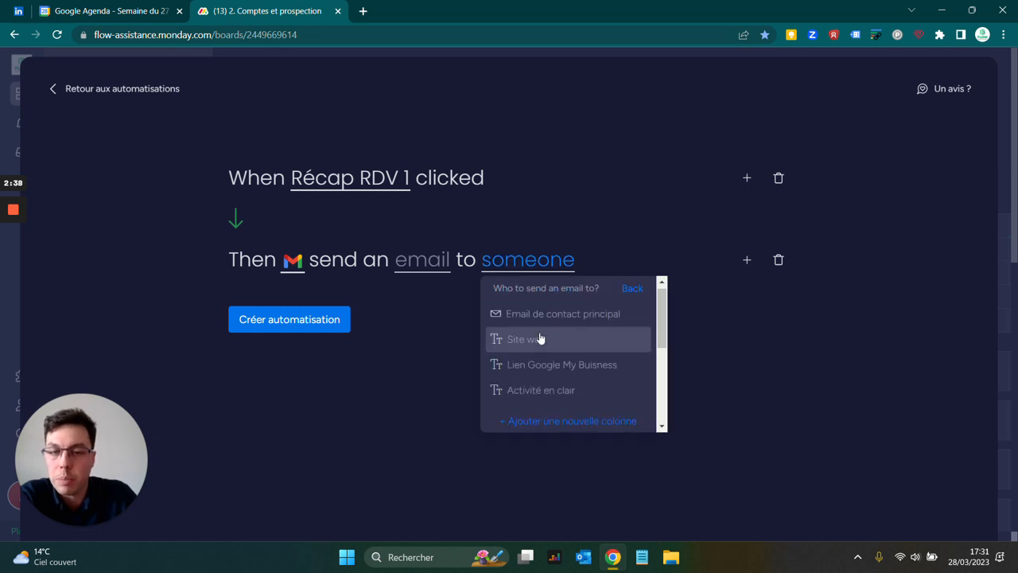
left_click(560, 317)
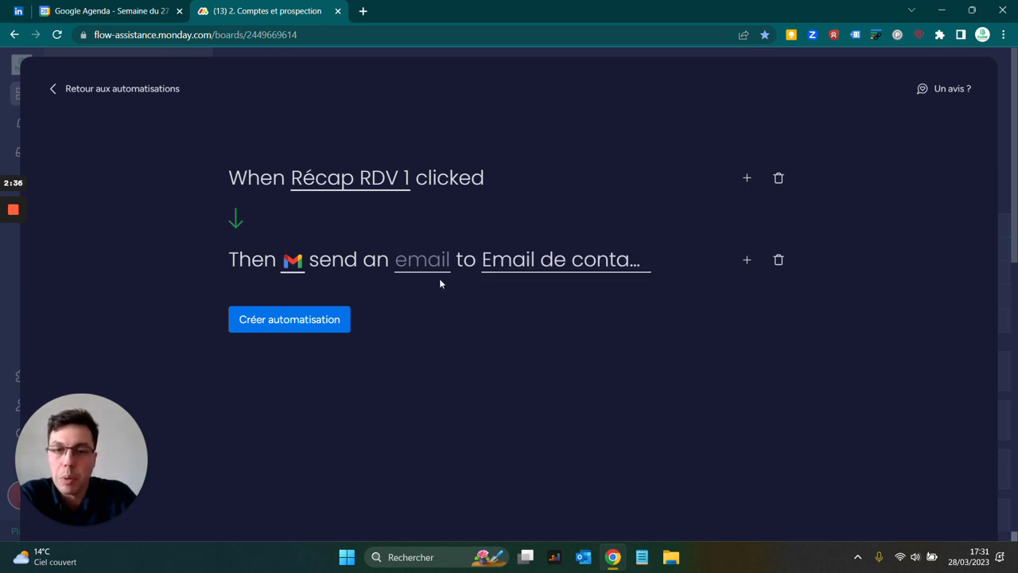
Step: Set the subject of the automation's email to "Merci pour notre échange"
left_click(439, 263)
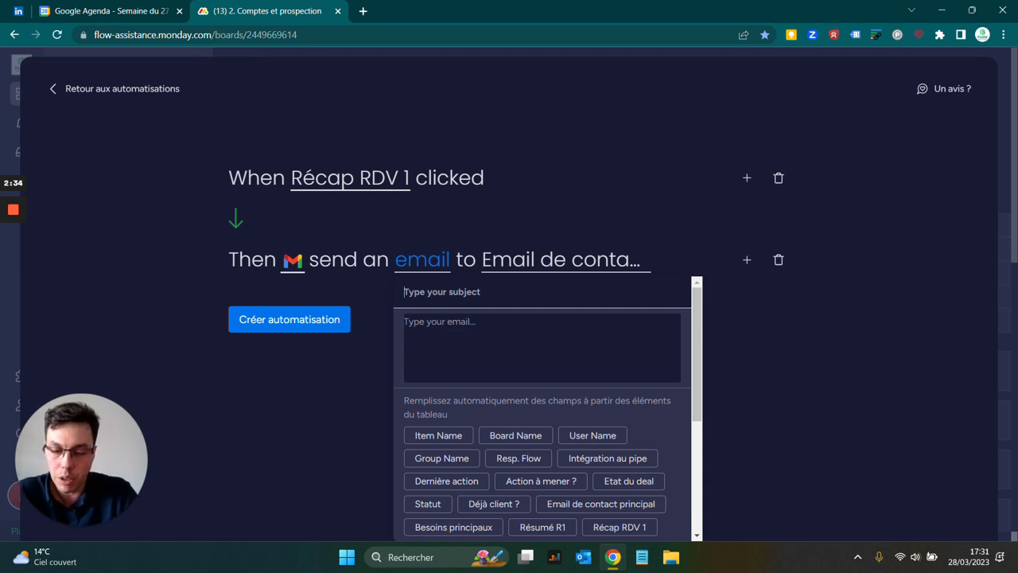
type("Merci p")
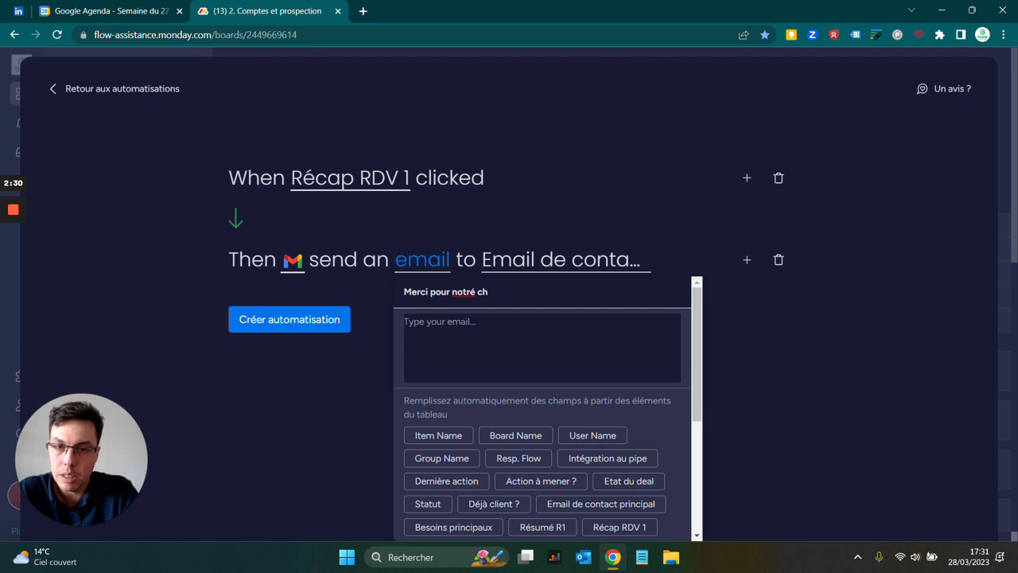
type("our notre échange")
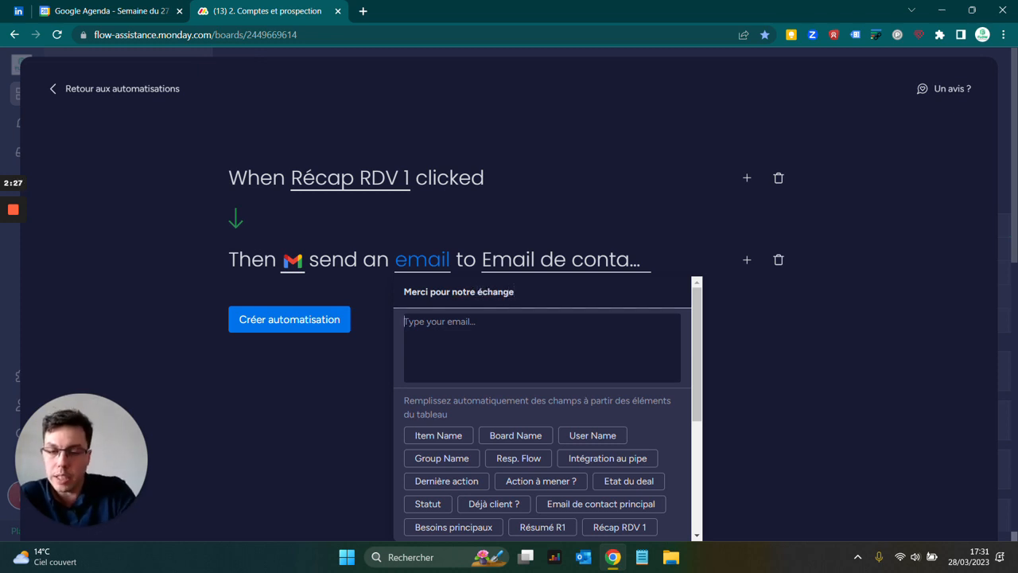
Step: Write the body opening "Bonjour ce fût un plaisir d'échanger ensemble, voici ce que j'ai compris de votre besoin :" and insert the Besoins principaux field
key("super+h")
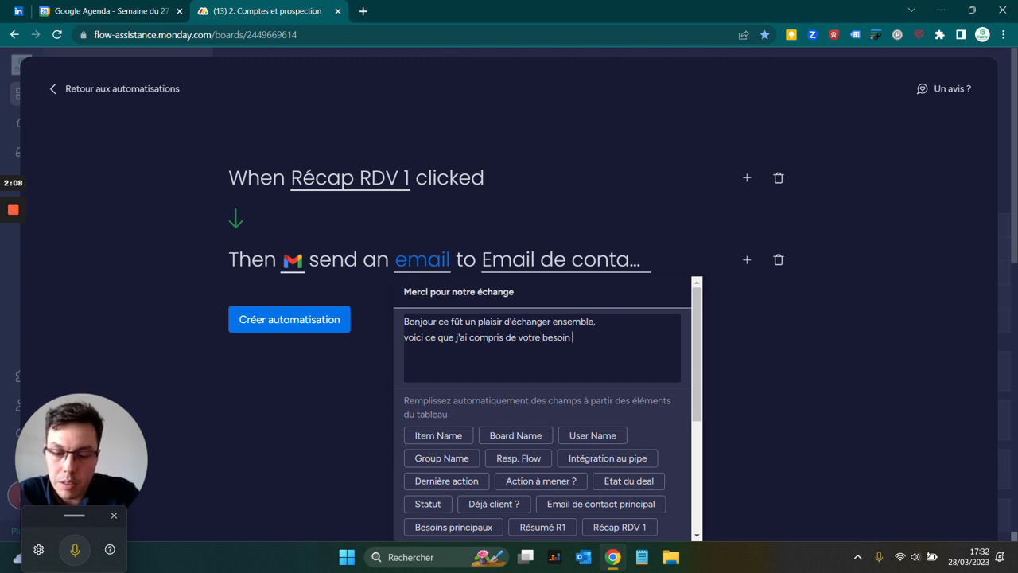
left_click_drag(697, 390, 710, 495)
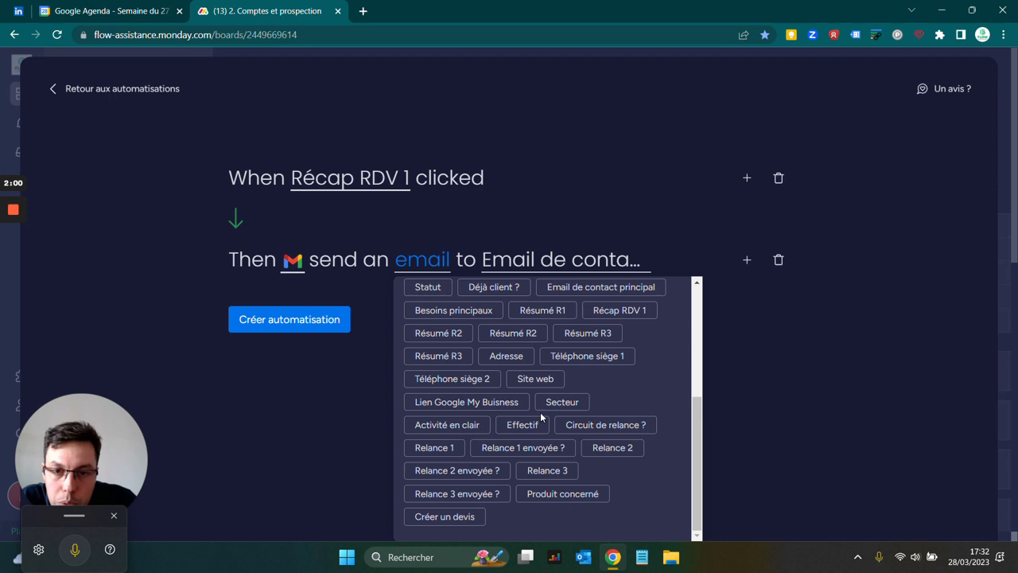
scroll(495, 420, "up", 2)
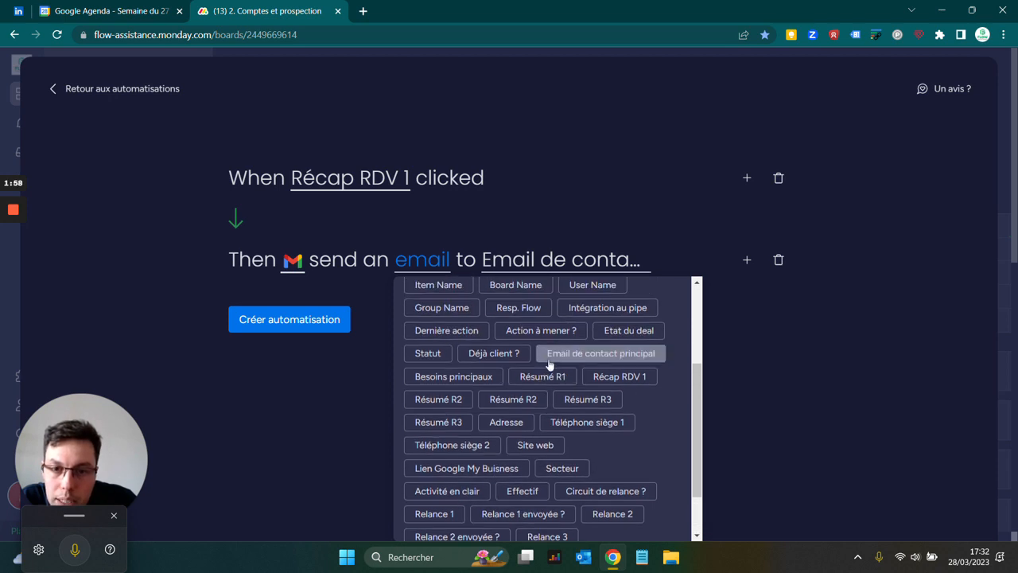
left_click(467, 375)
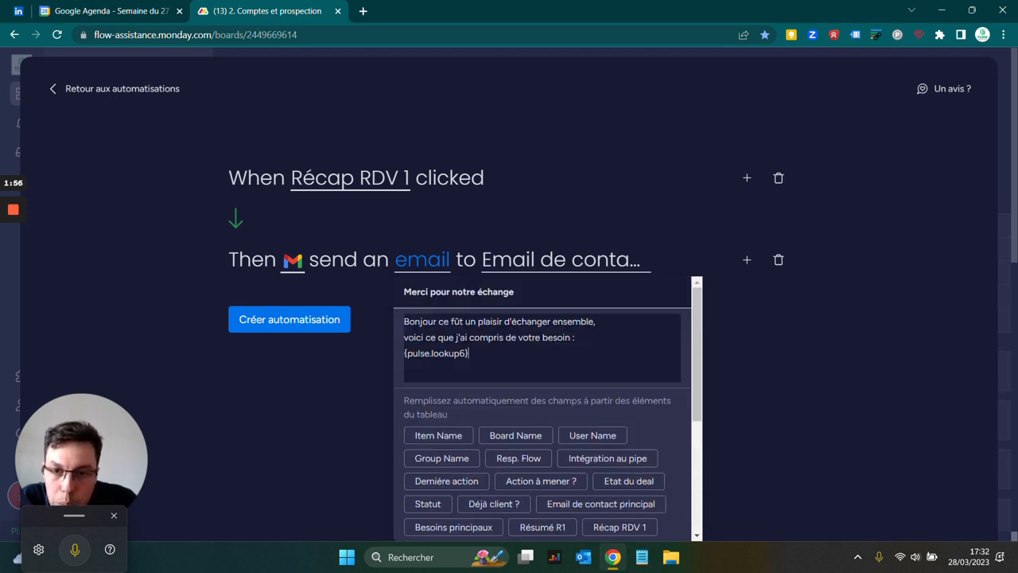
Step: Add the line "et voici mes notes concernant notre rdv :" to the email body, followed by the Résumé R1 field
key("Return")
key("Return")
type("et voici mes notes concernant notre rd")
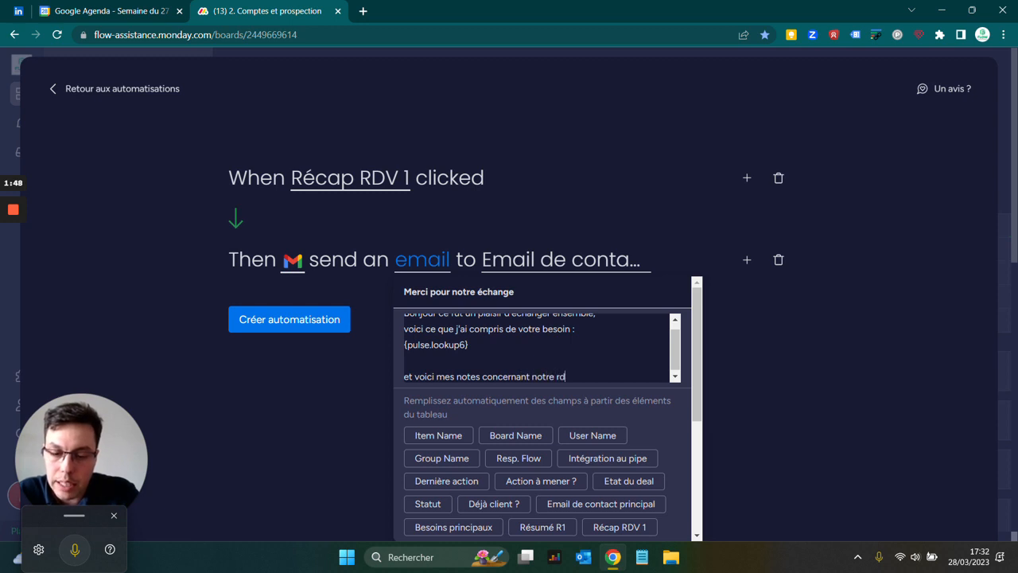
type("v :")
key("Return")
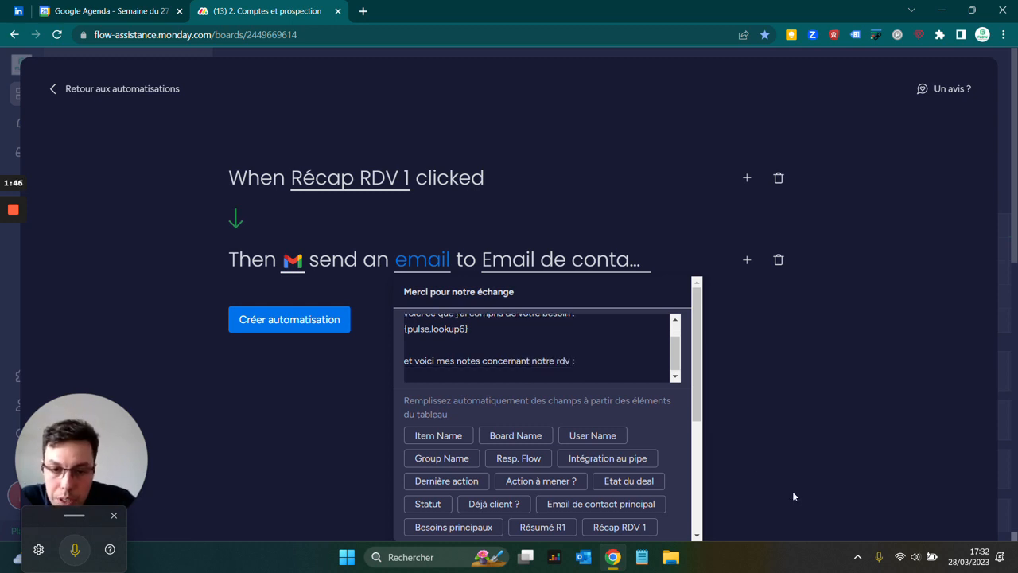
left_click(542, 526)
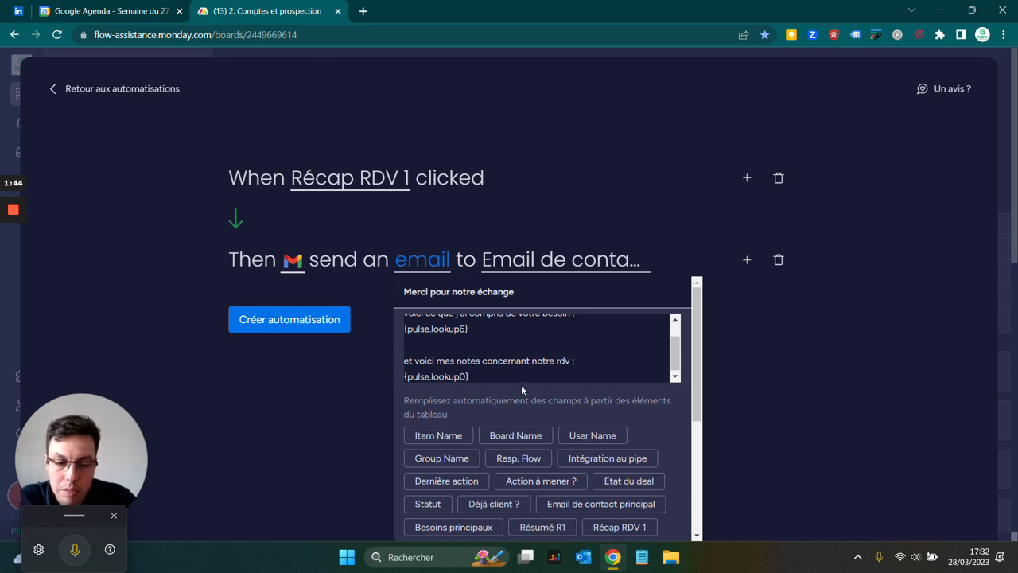
Step: Sign off the email with "Bien cordialement," and the sender's name, and create the automation
key("Return")
key("Return")
type("Bien cordialement,")
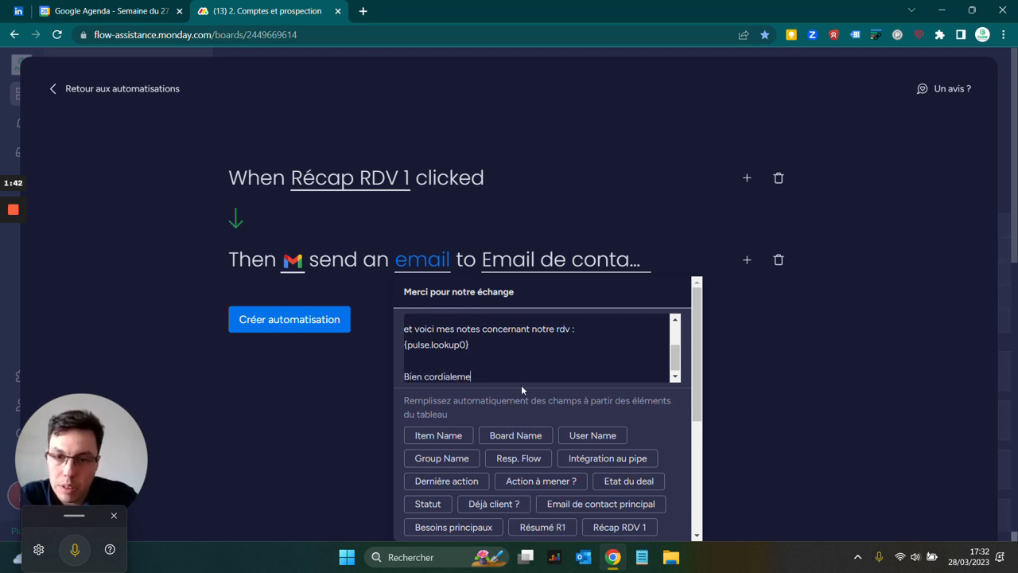
key("Return")
type("Florent PLA")
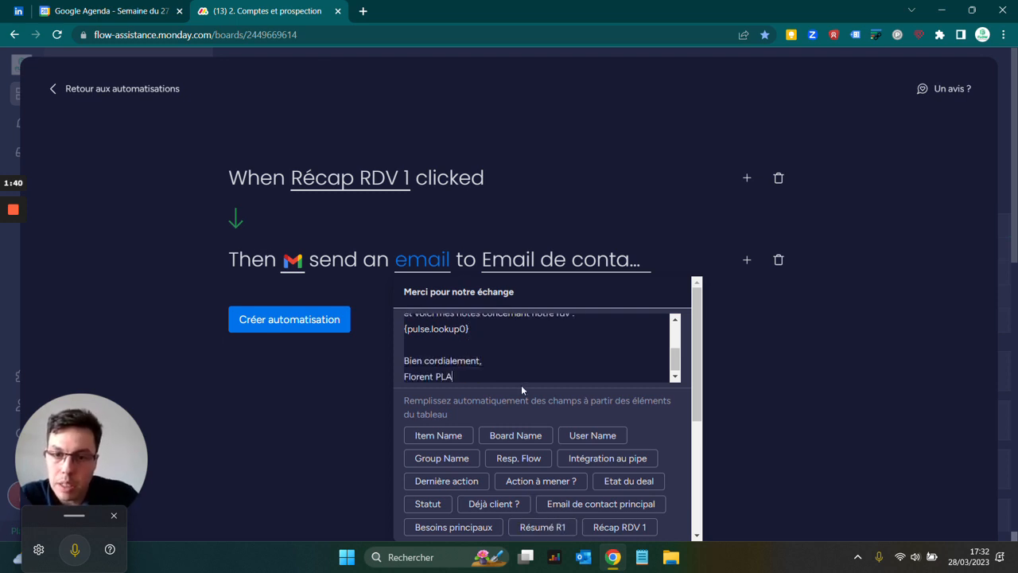
left_click(319, 320)
left_click(319, 322)
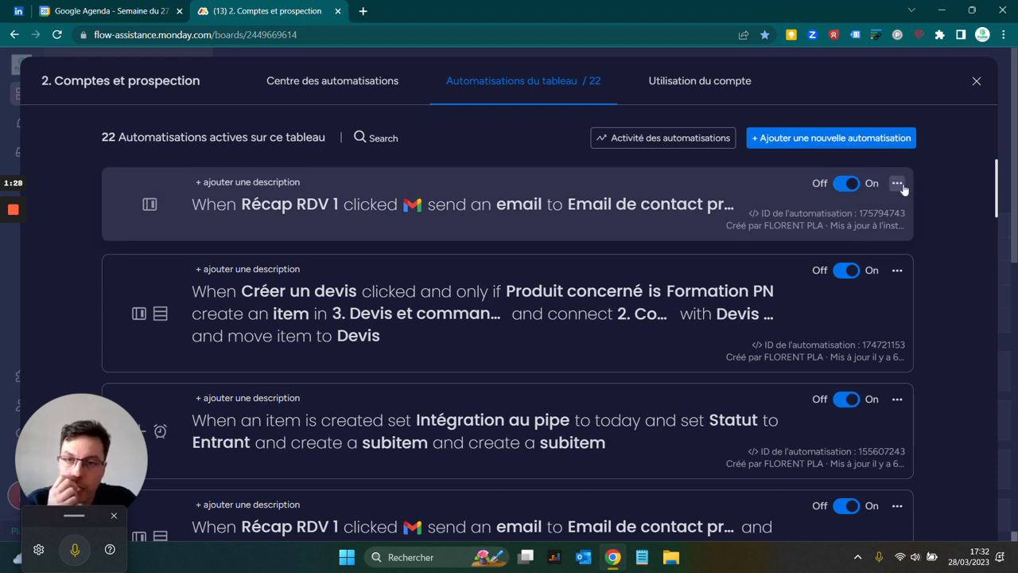
Step: Examine the actions of the existing Résumé R2 email automation and return to the board's automation list
scroll(448, 466, "down", 2)
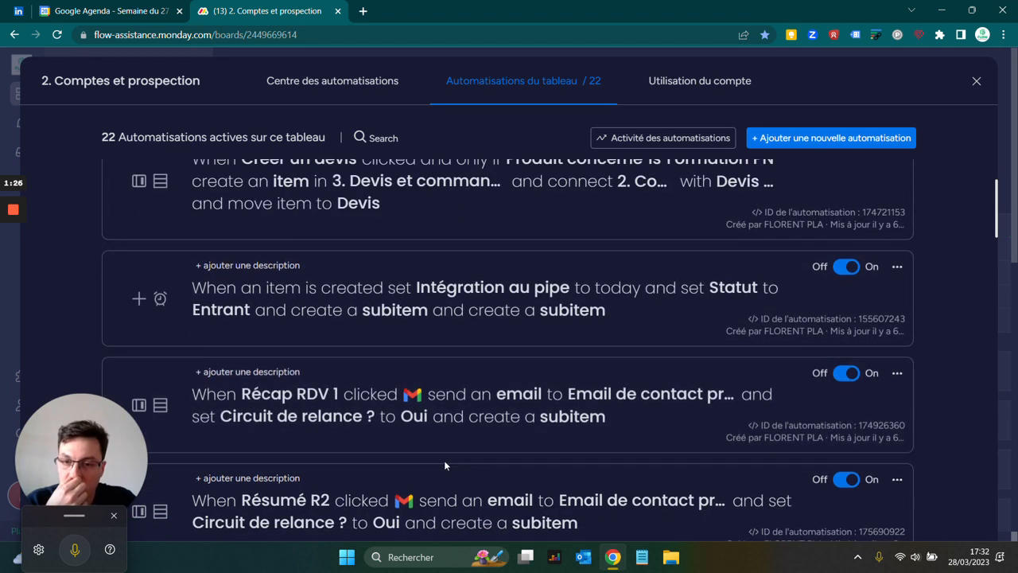
scroll(474, 499, "down", 1)
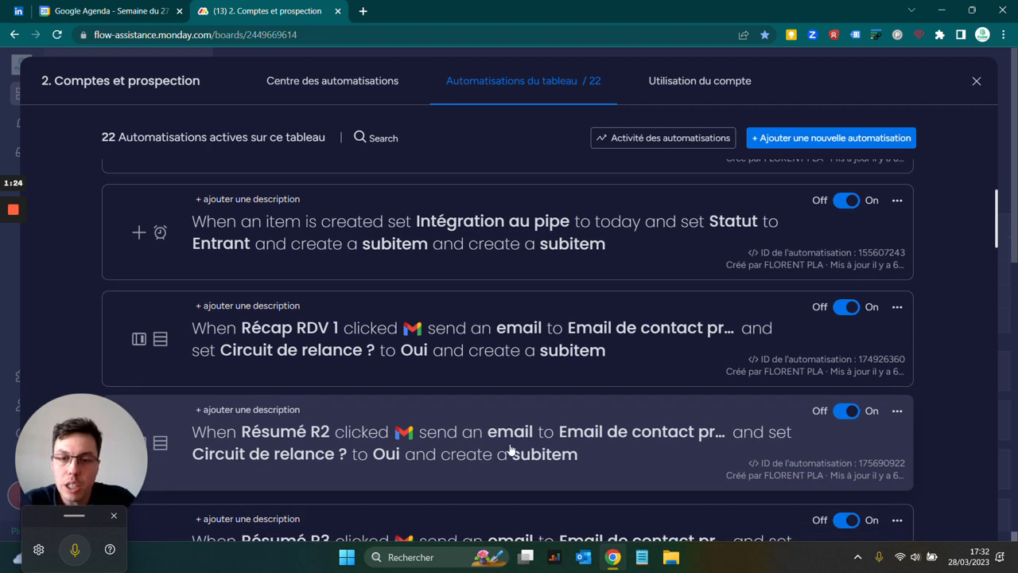
left_click(512, 451)
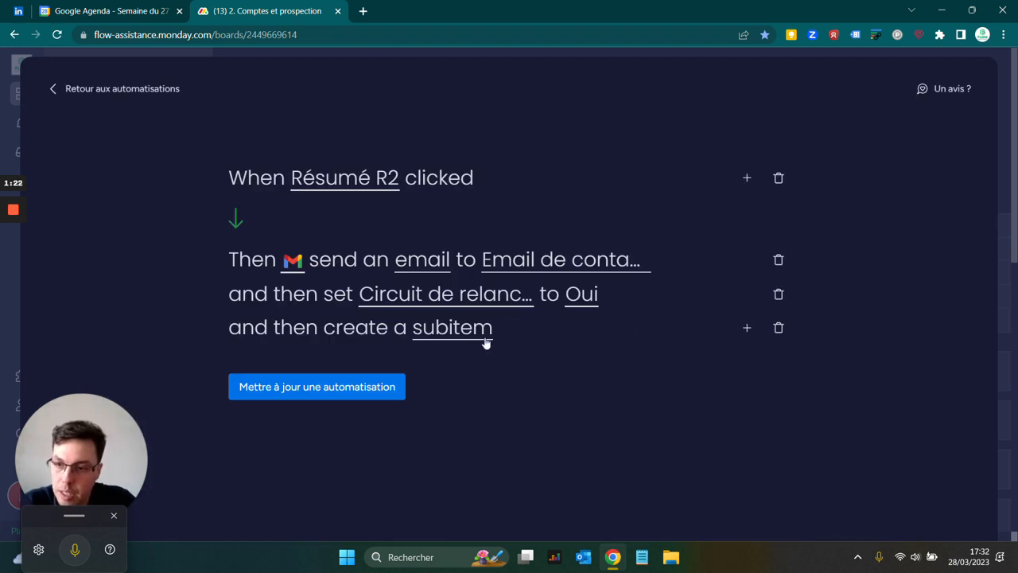
left_click(136, 89)
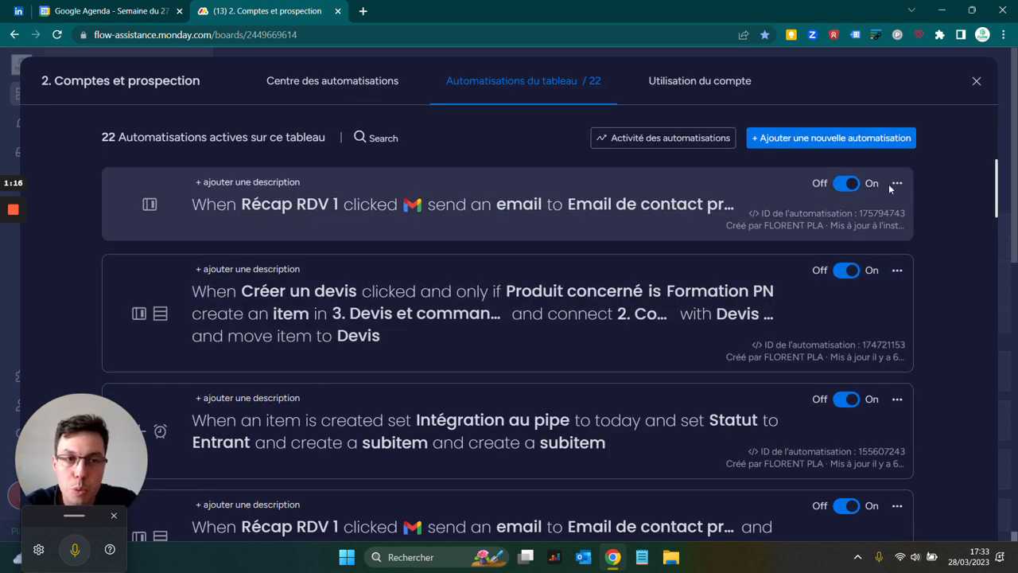
Step: Delete the newly created Récap RDV 1 automation that only sends an email
left_click(896, 184)
left_click(756, 296)
left_click(841, 202)
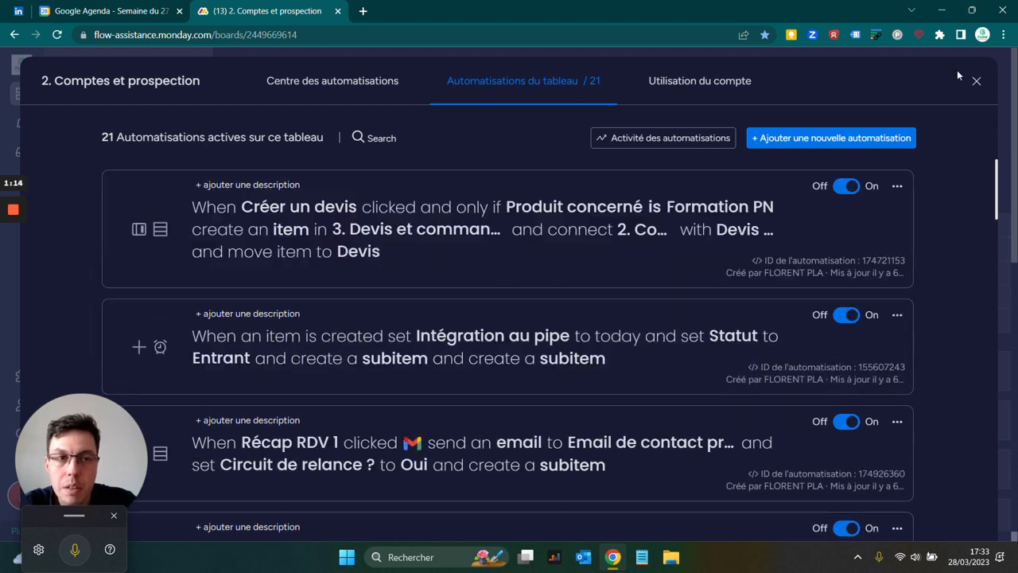
Step: Return to the board and read the outgoing recap email logged in the MARVERIS prospect's updates
left_click(976, 80)
scroll(514, 323, "down", 10)
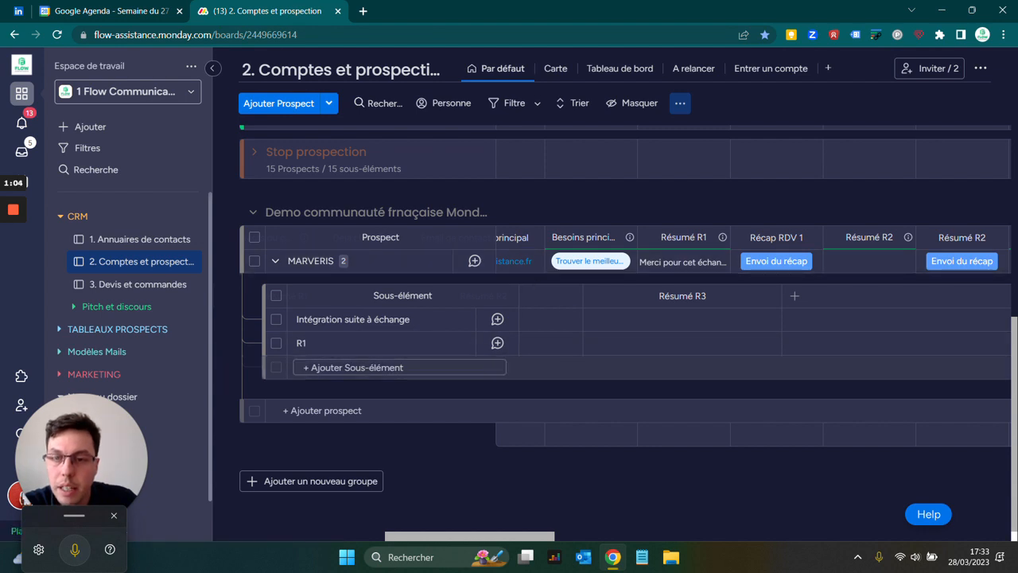
left_click(428, 261)
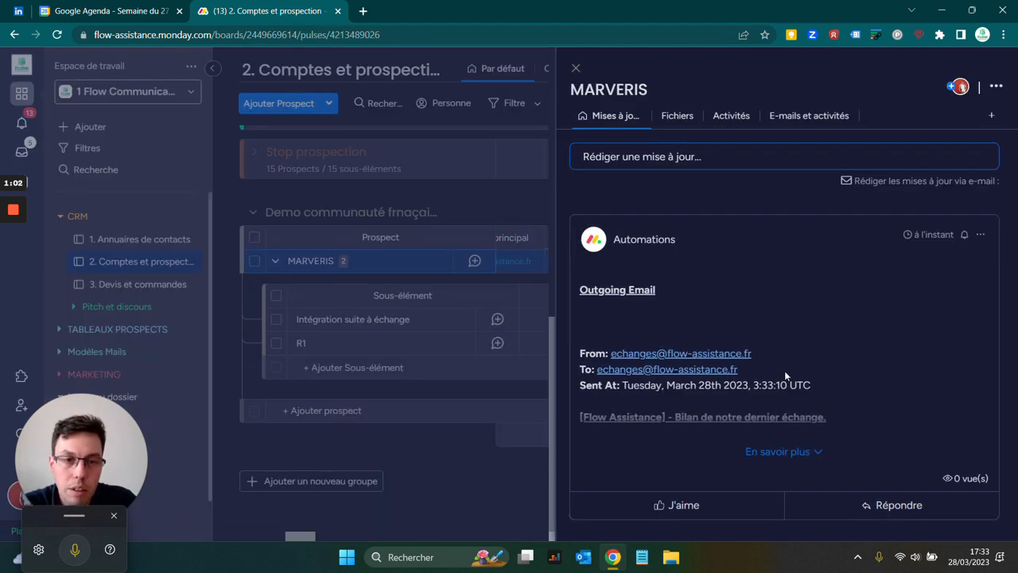
scroll(799, 267, "down", 3)
scroll(645, 373, "down", 2)
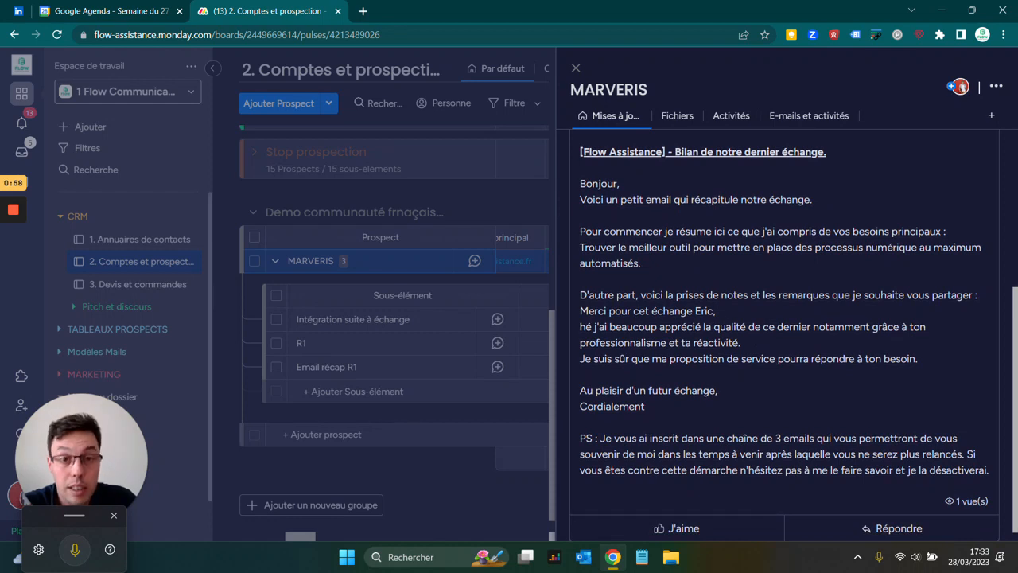
left_click(576, 68)
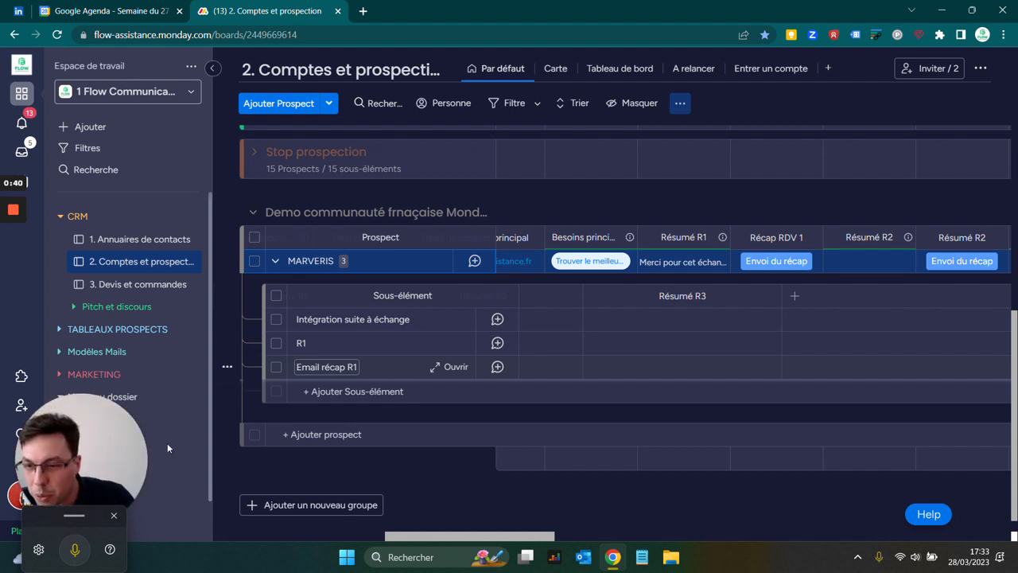
left_click_drag(110, 471, 251, 343)
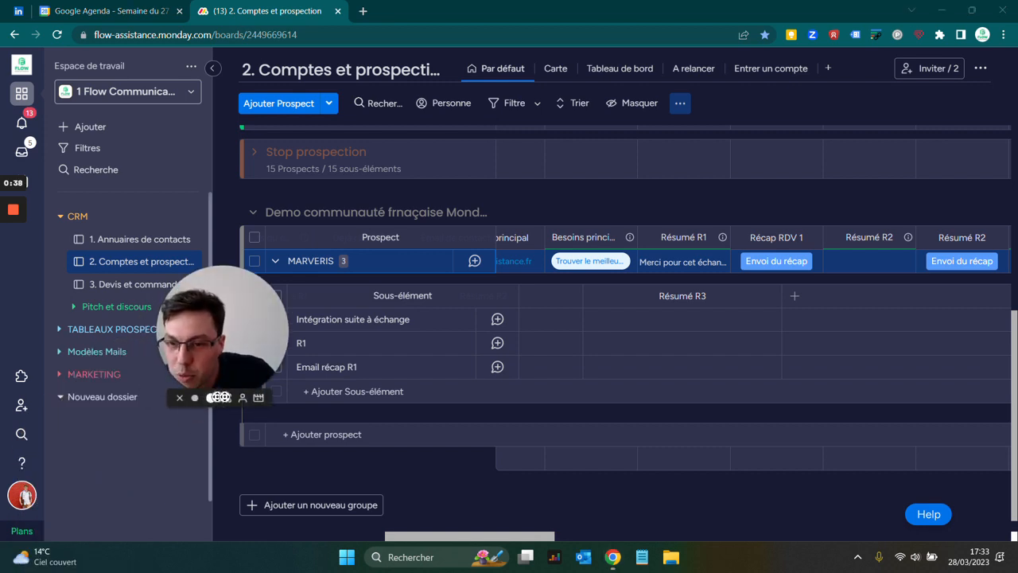
left_click(213, 397)
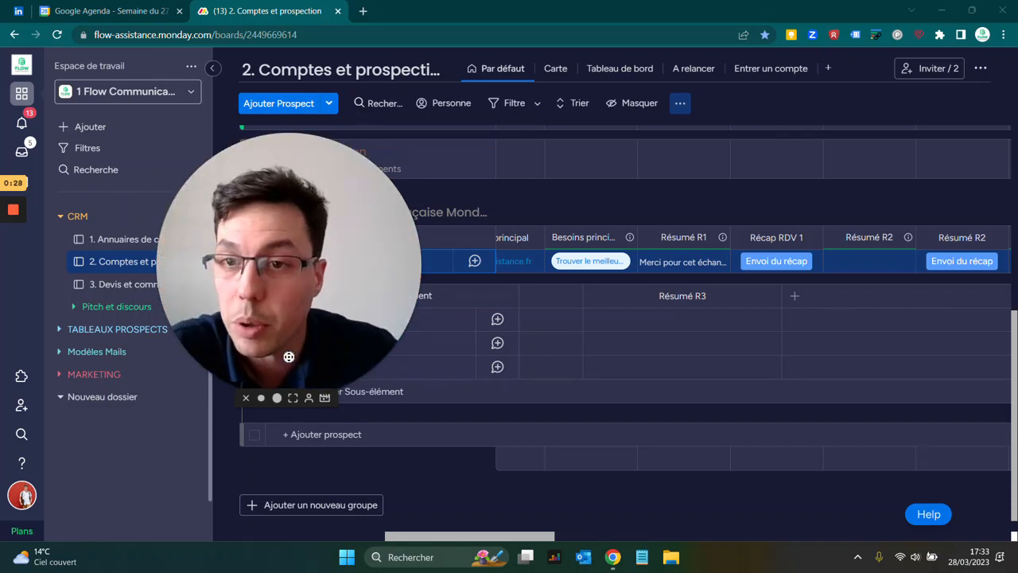
left_click(261, 397)
left_click_drag(203, 340, 107, 473)
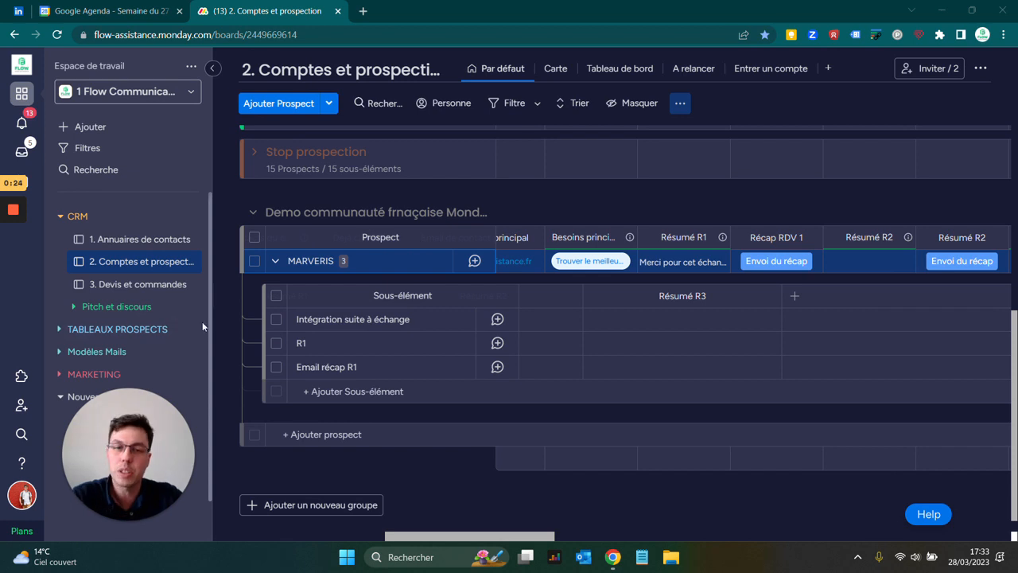
scroll(584, 215, "left", 5)
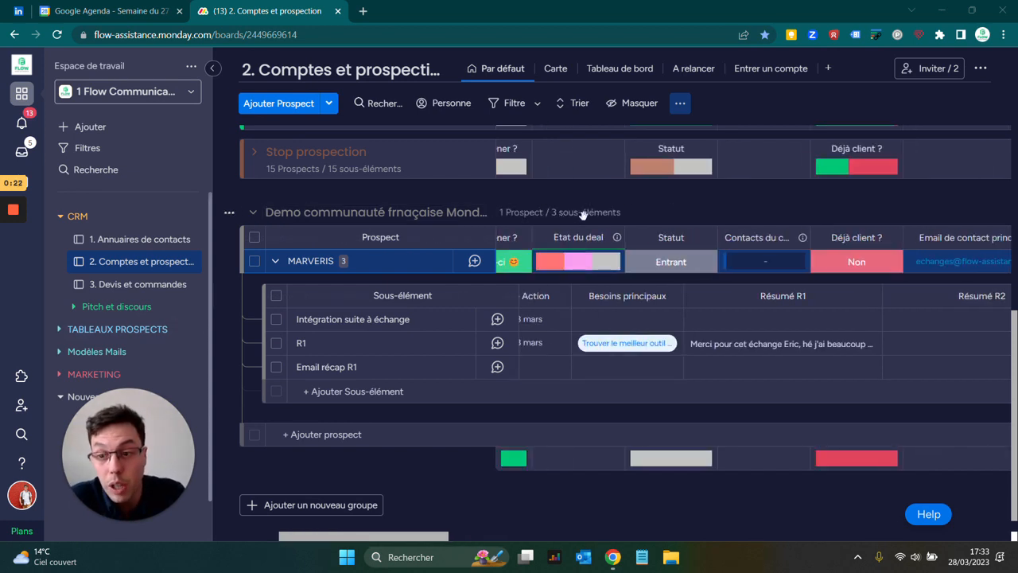